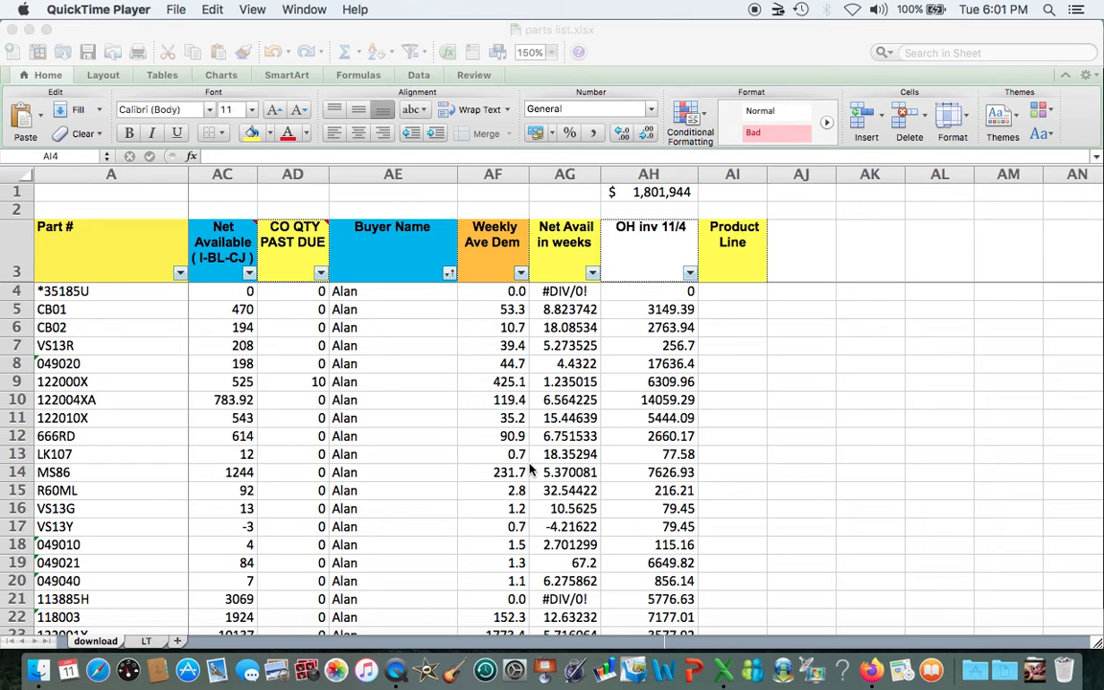
# Examine the Product Line column in marketing list.xlsx, then return to parts list.xlsx
pyautogui.click(705, 347)
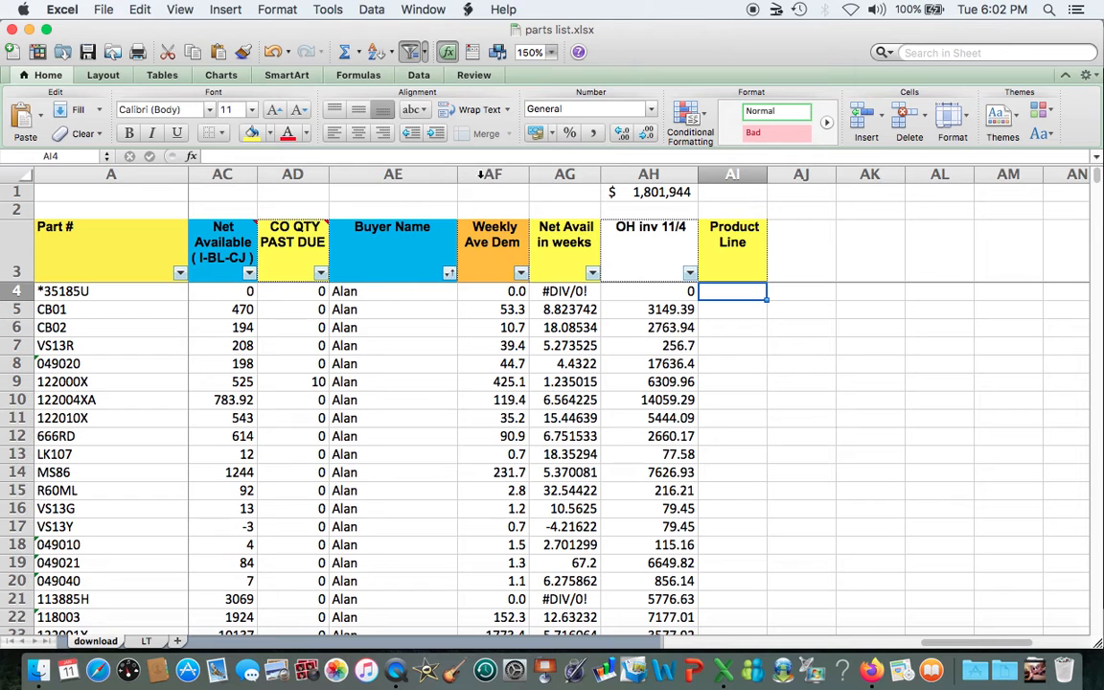
pyautogui.click(422, 10)
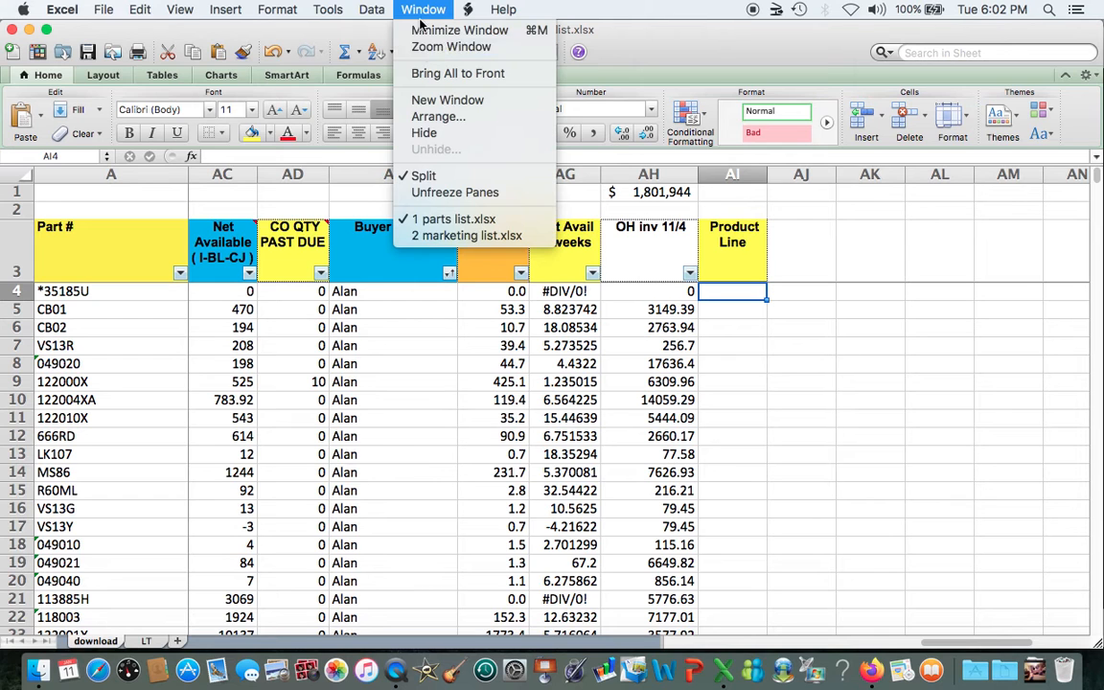
pyautogui.click(443, 237)
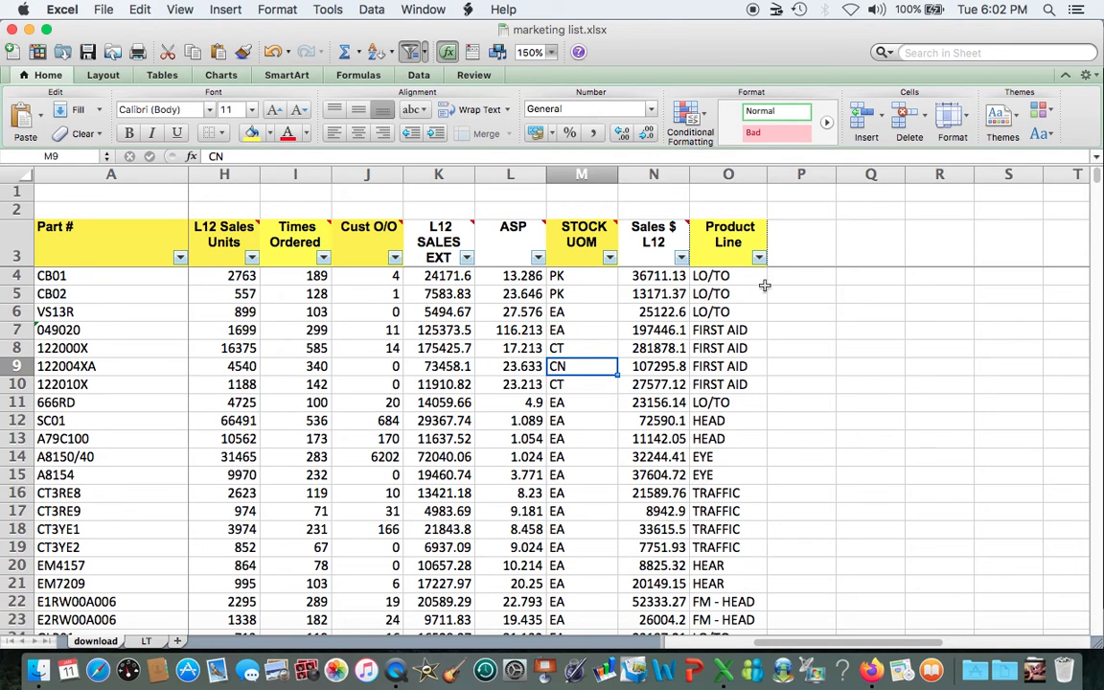
pyautogui.moveTo(728, 289); pyautogui.dragTo(710, 553)
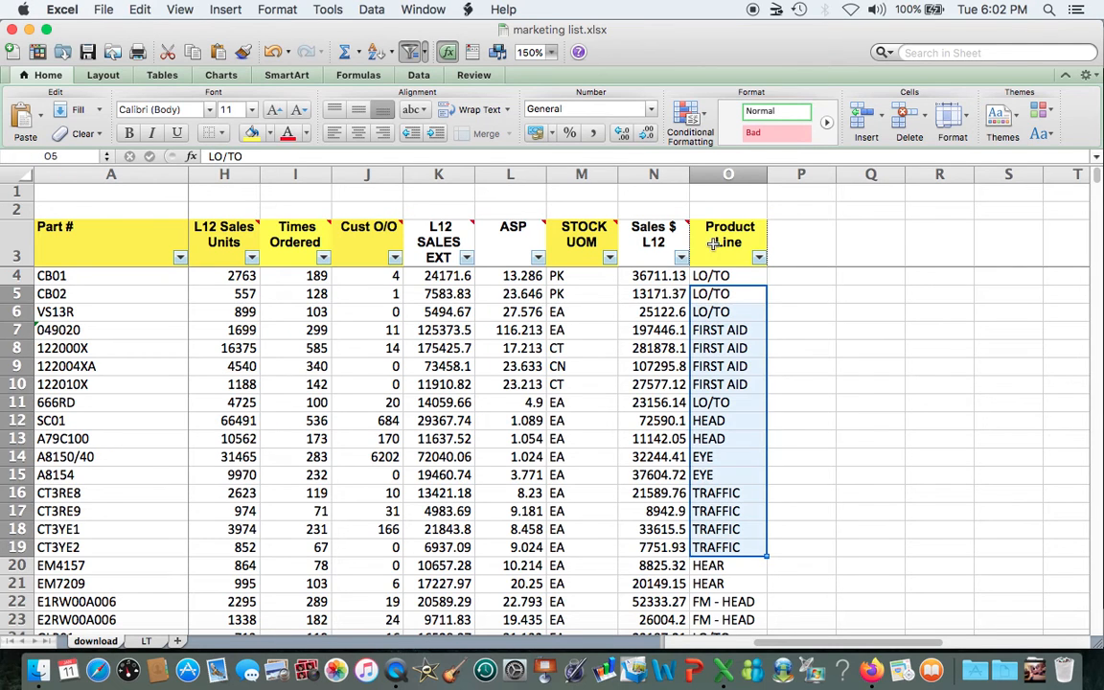
pyautogui.click(718, 348)
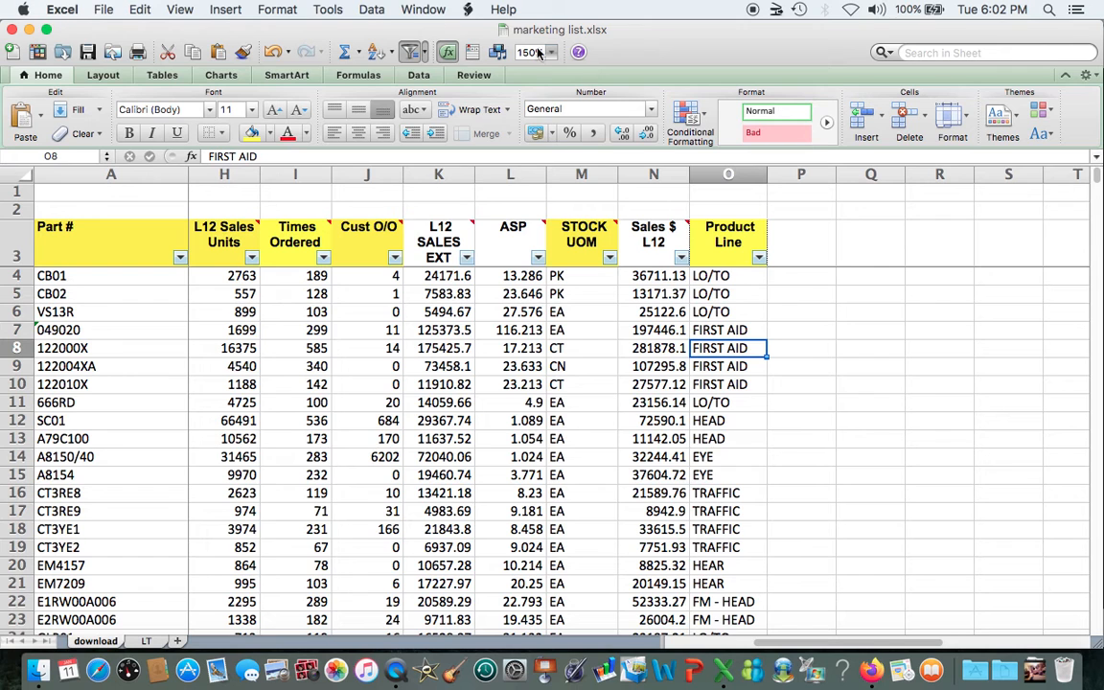
pyautogui.click(422, 10)
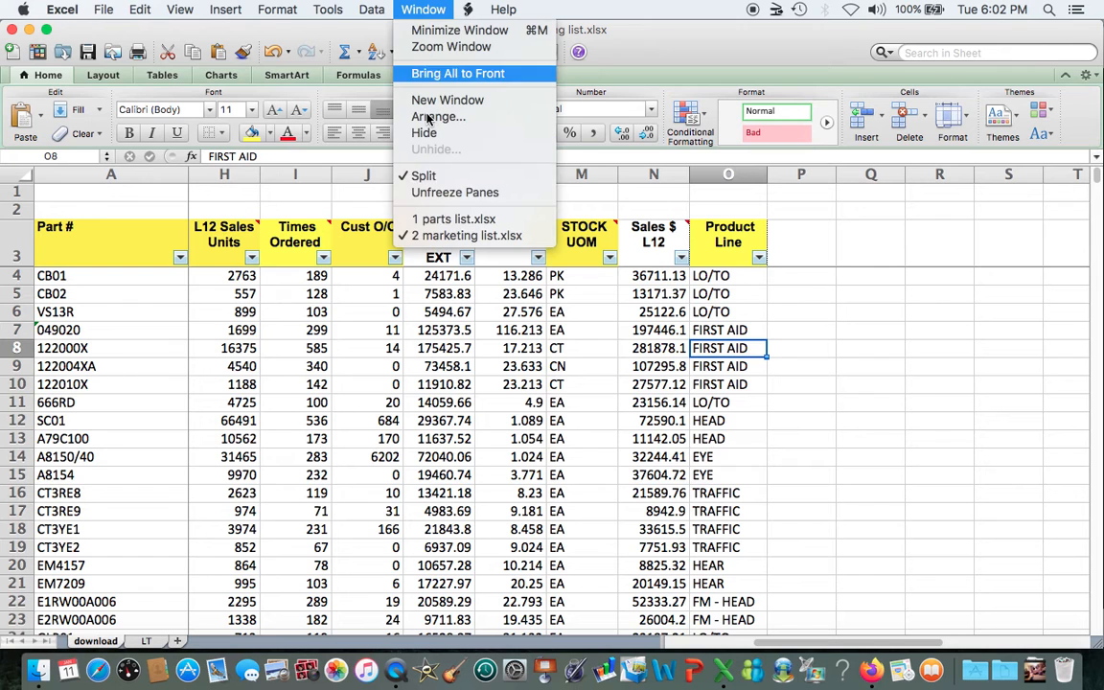
pyautogui.click(434, 222)
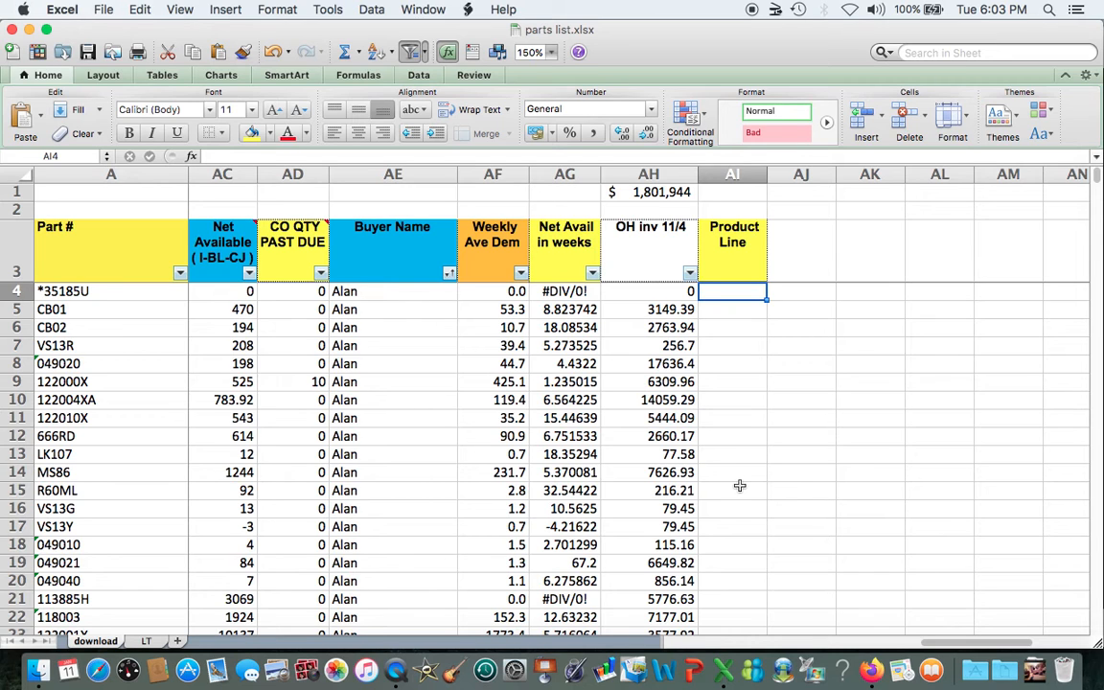
# Compare the Part # column in parts list.xlsx with the one in marketing list.xlsx, ending back in parts list.xlsx
pyautogui.click(82, 174)
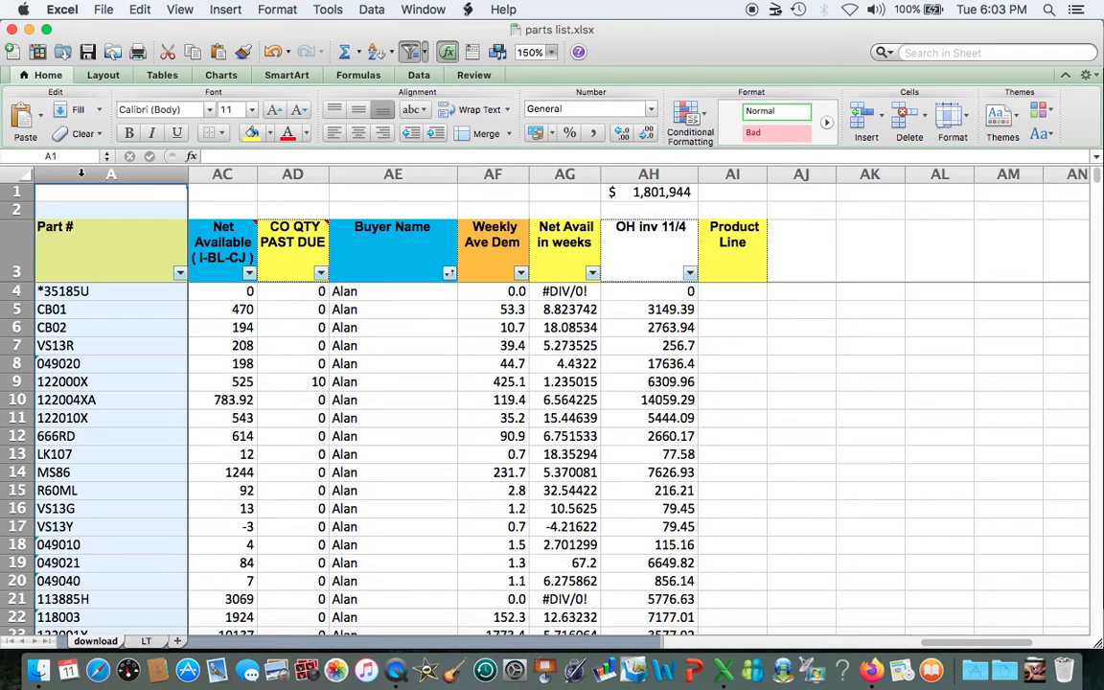
pyautogui.click(106, 345)
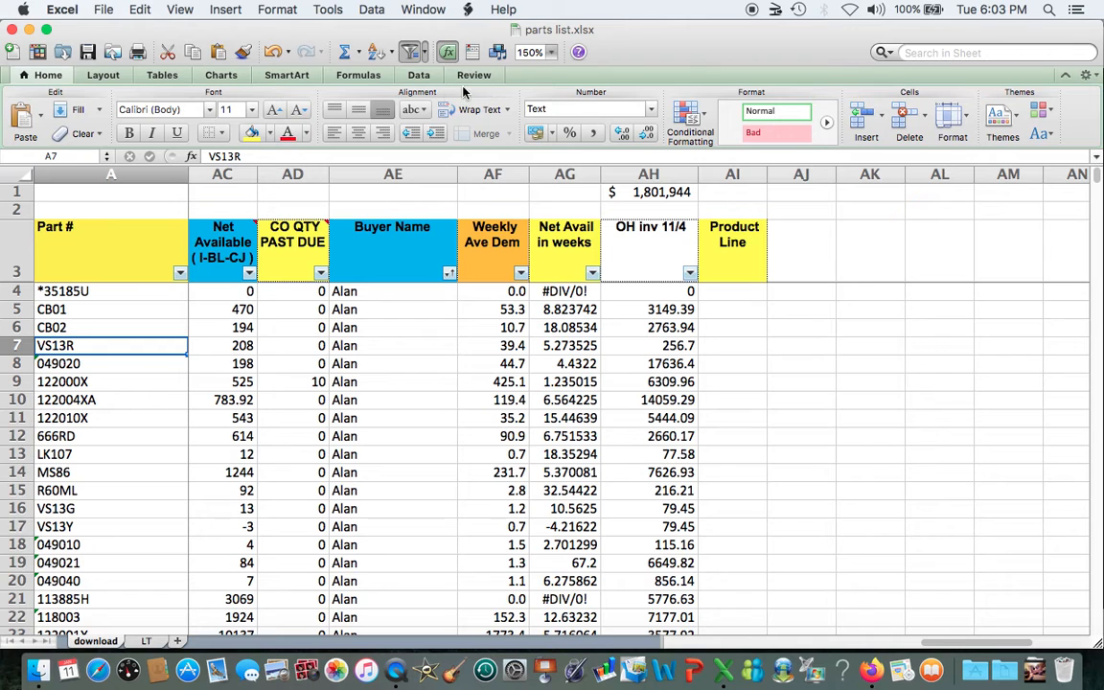
pyautogui.click(402, 12)
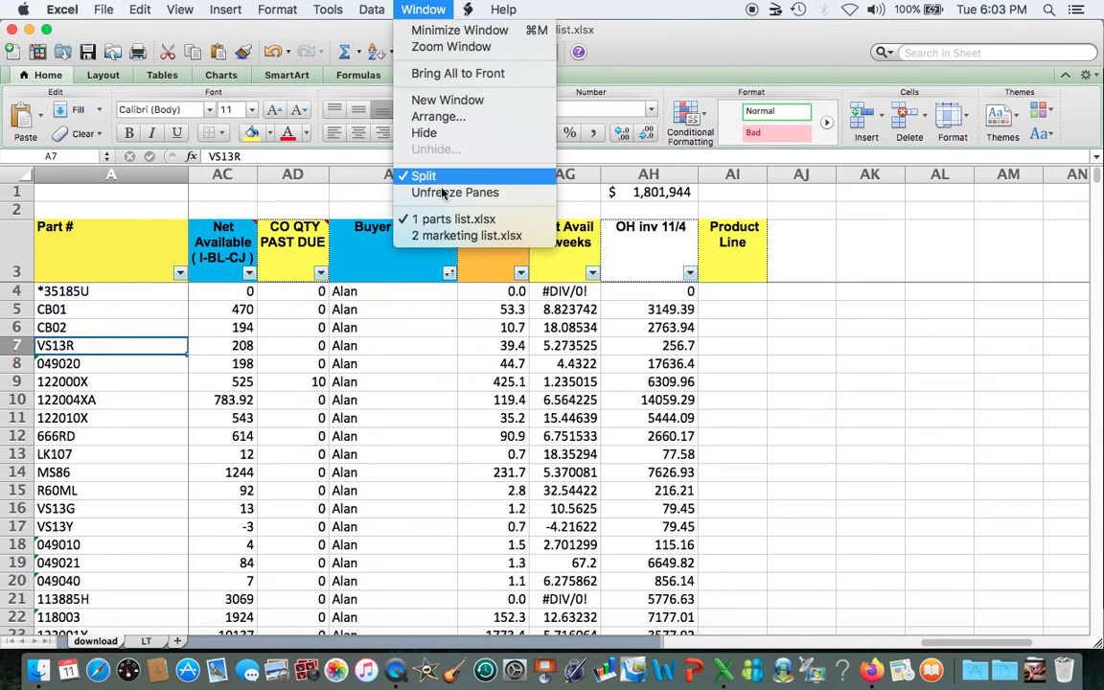
pyautogui.click(460, 235)
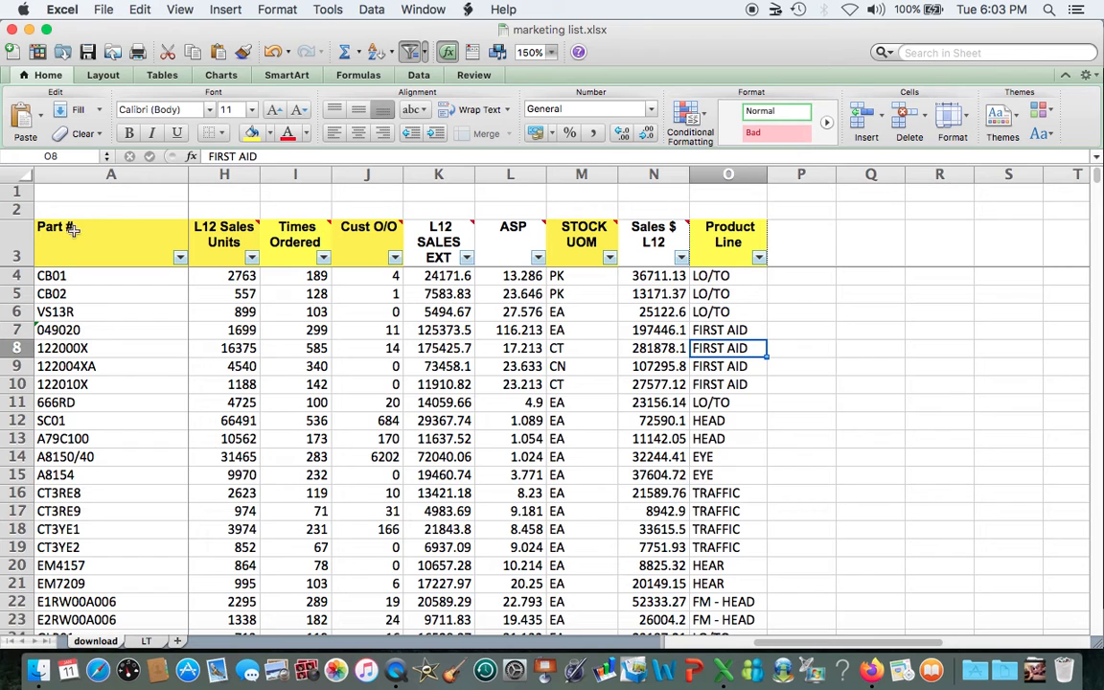
pyautogui.click(426, 11)
pyautogui.click(451, 219)
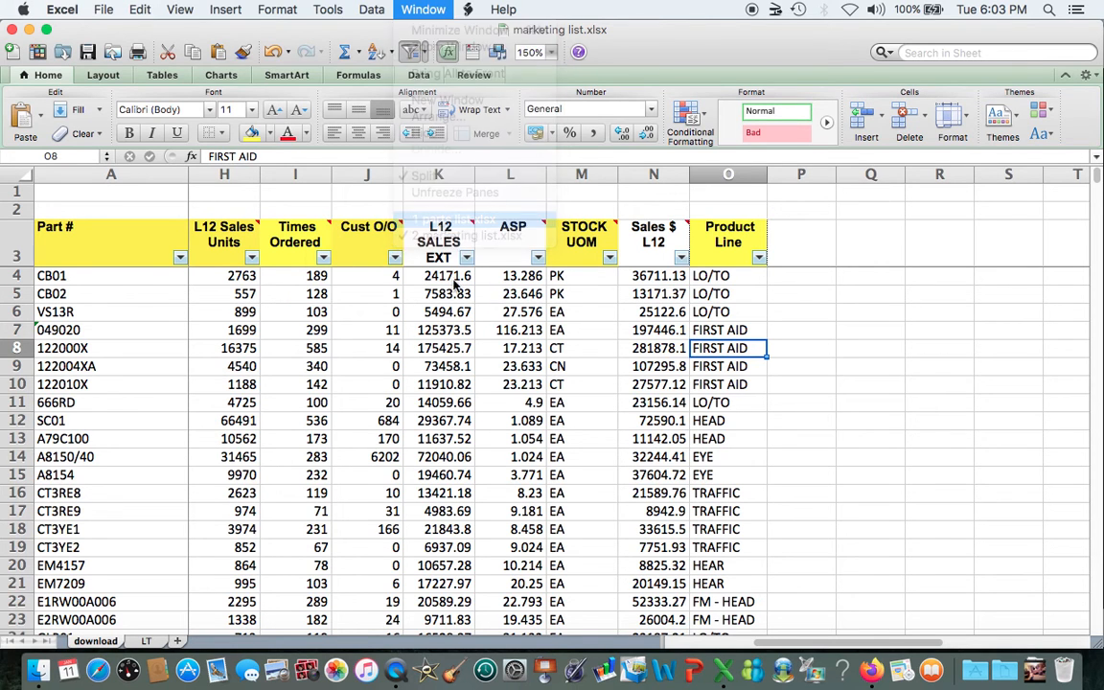
# Start a VLOOKUP function in cell AI4 under Product Line, with column A:A as the lookup value
pyautogui.click(736, 293)
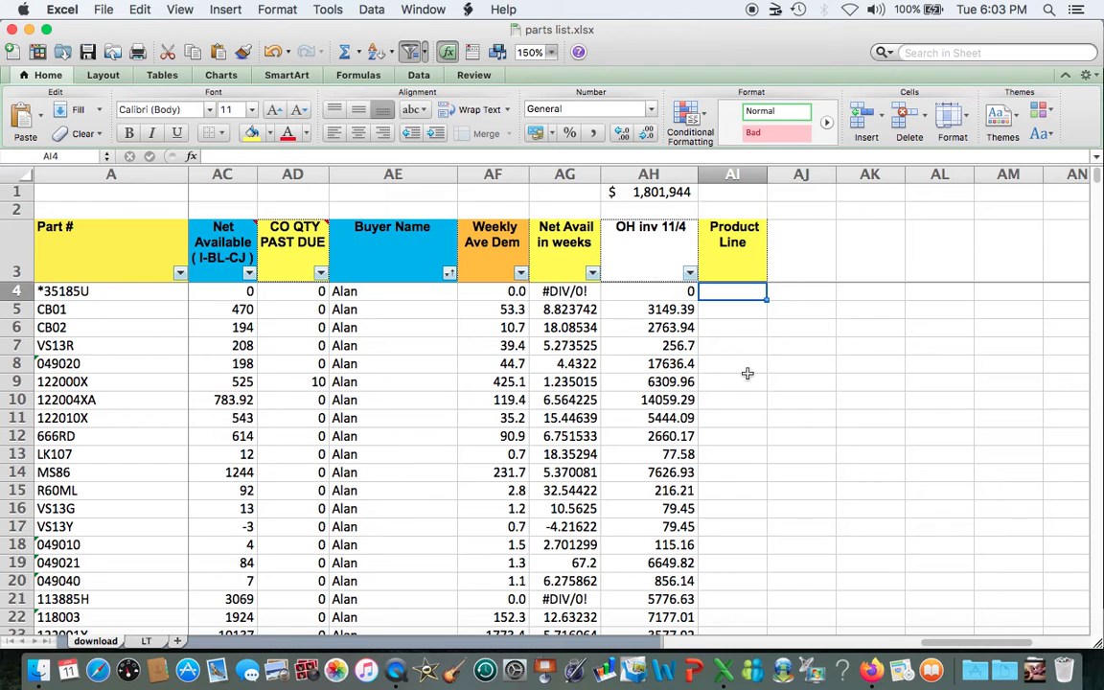
pyautogui.click(193, 157)
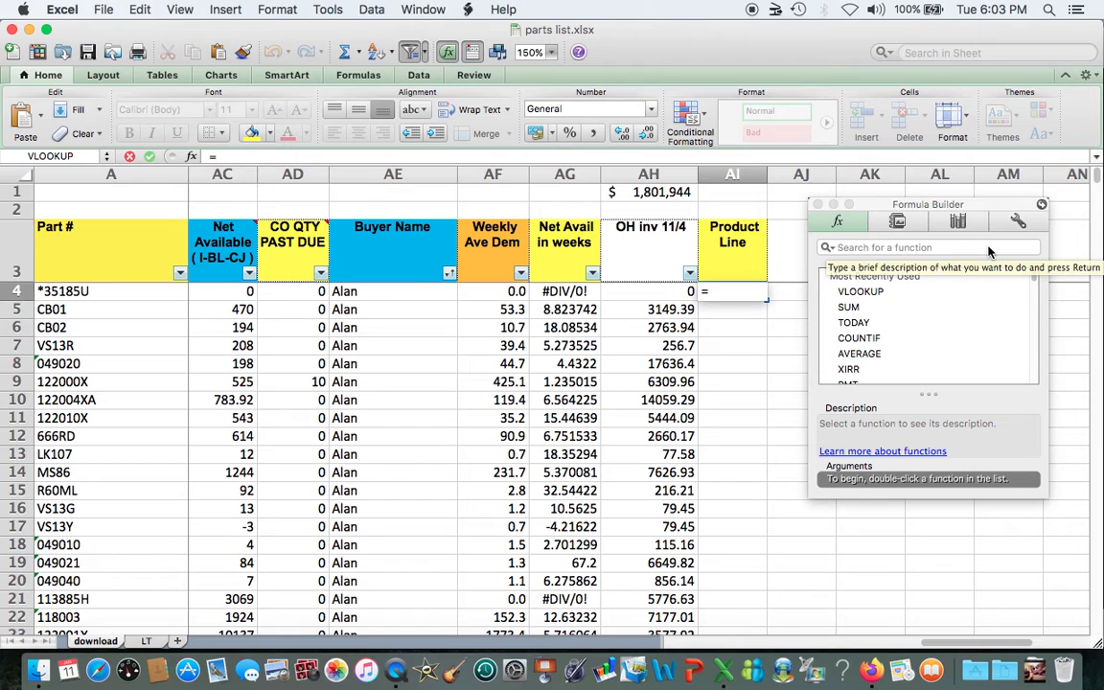
pyautogui.click(860, 292)
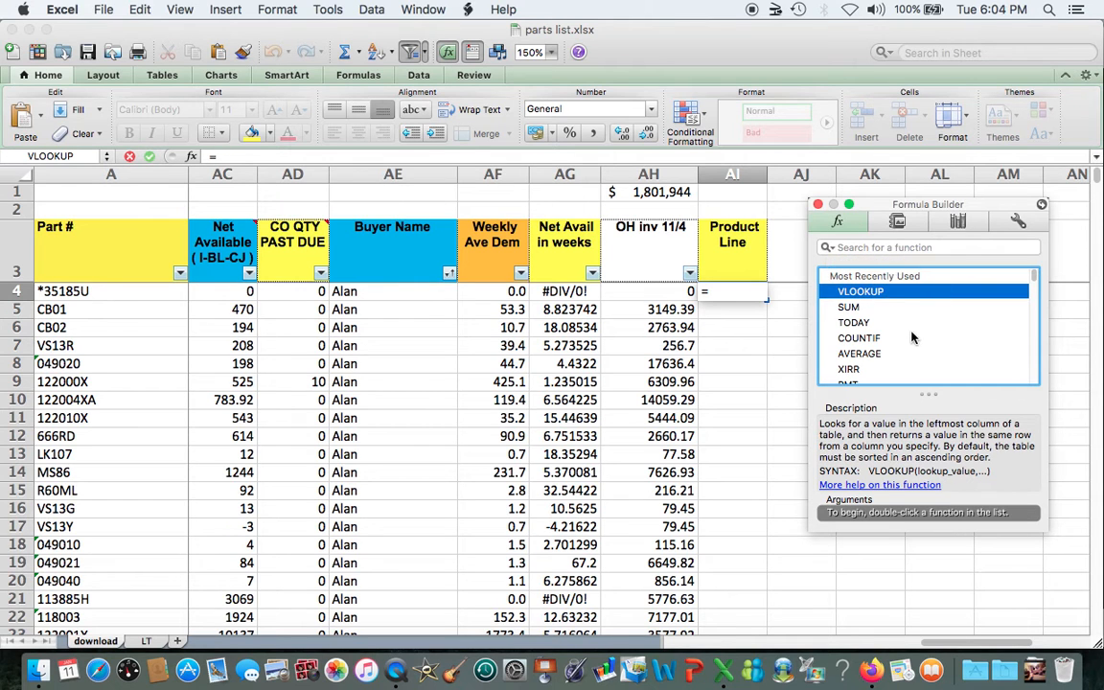
pyautogui.press('Return')
pyautogui.click(927, 525)
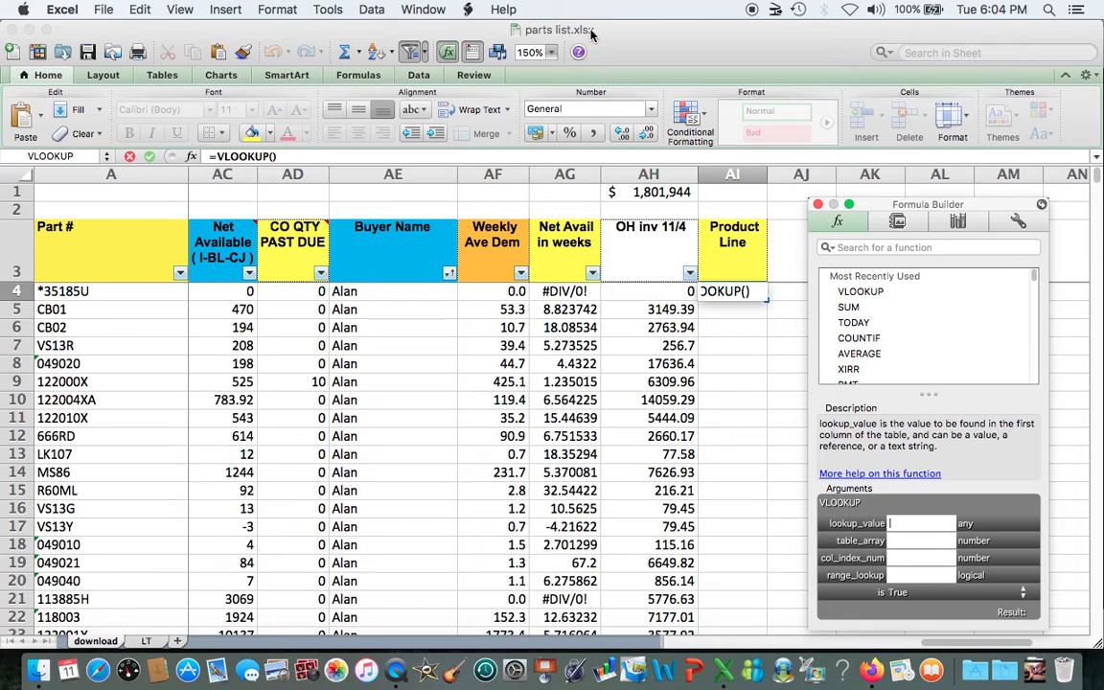
pyautogui.click(76, 174)
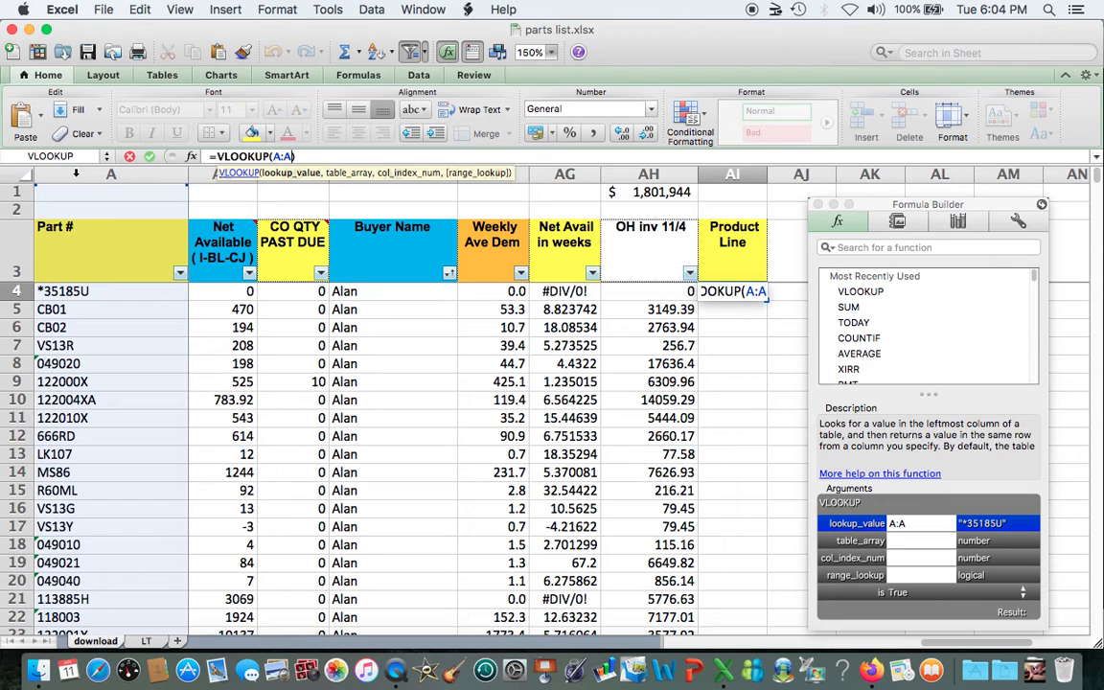
# Set the VLOOKUP table array to columns A through O of the download sheet in marketing list.xlsx
pyautogui.click(901, 541)
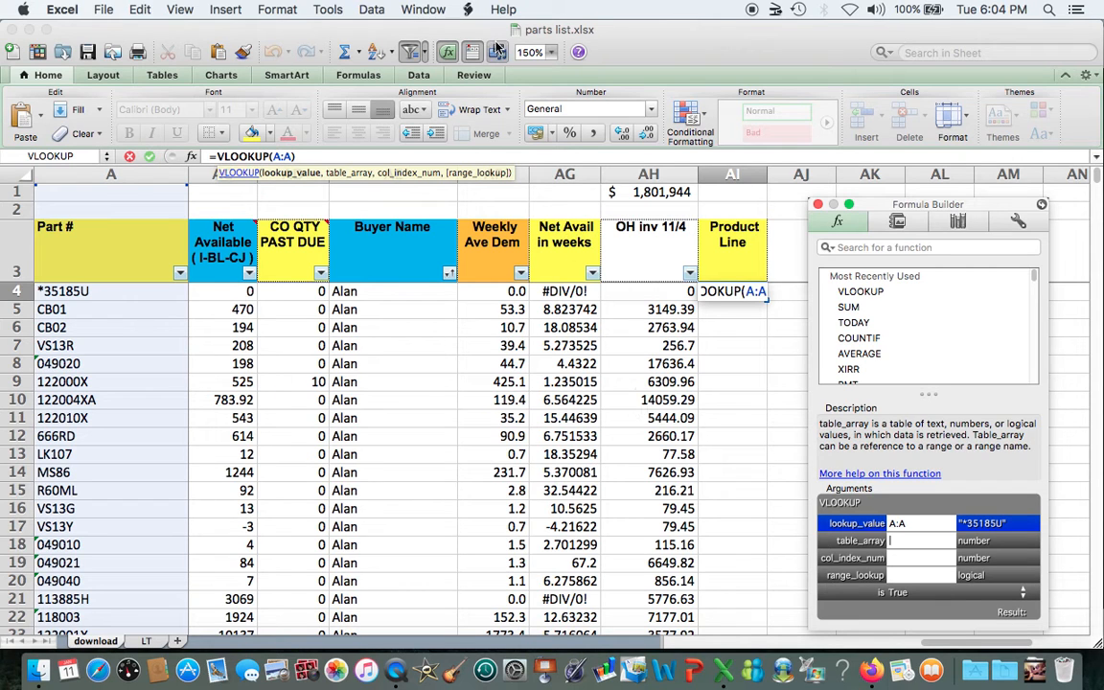
pyautogui.click(434, 10)
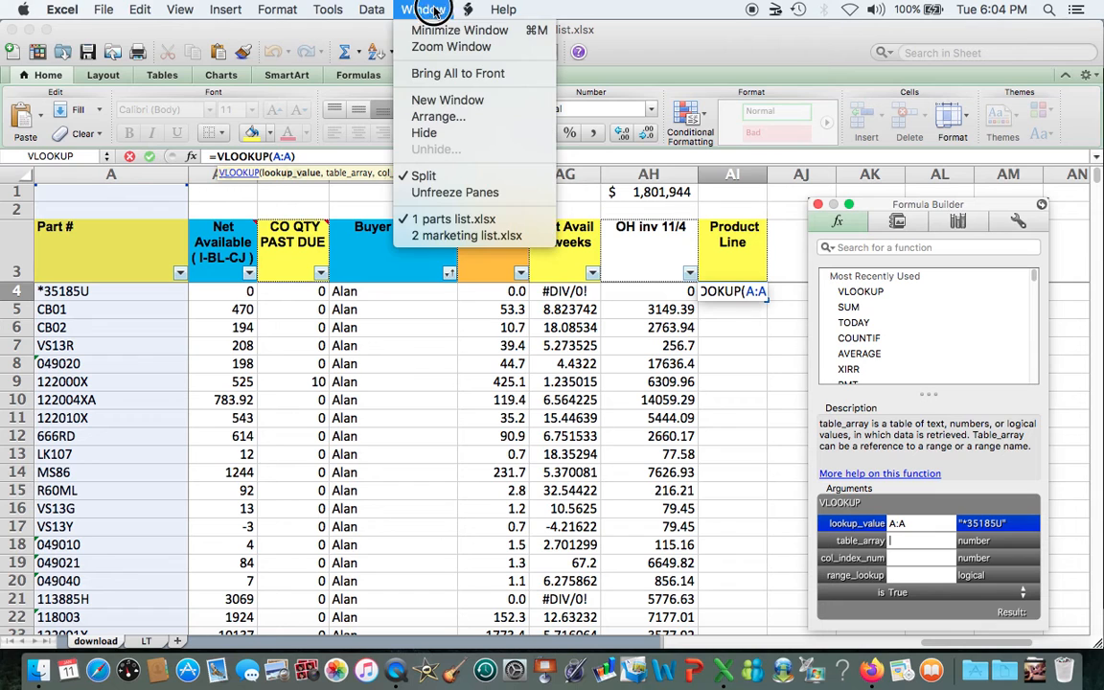
pyautogui.click(437, 235)
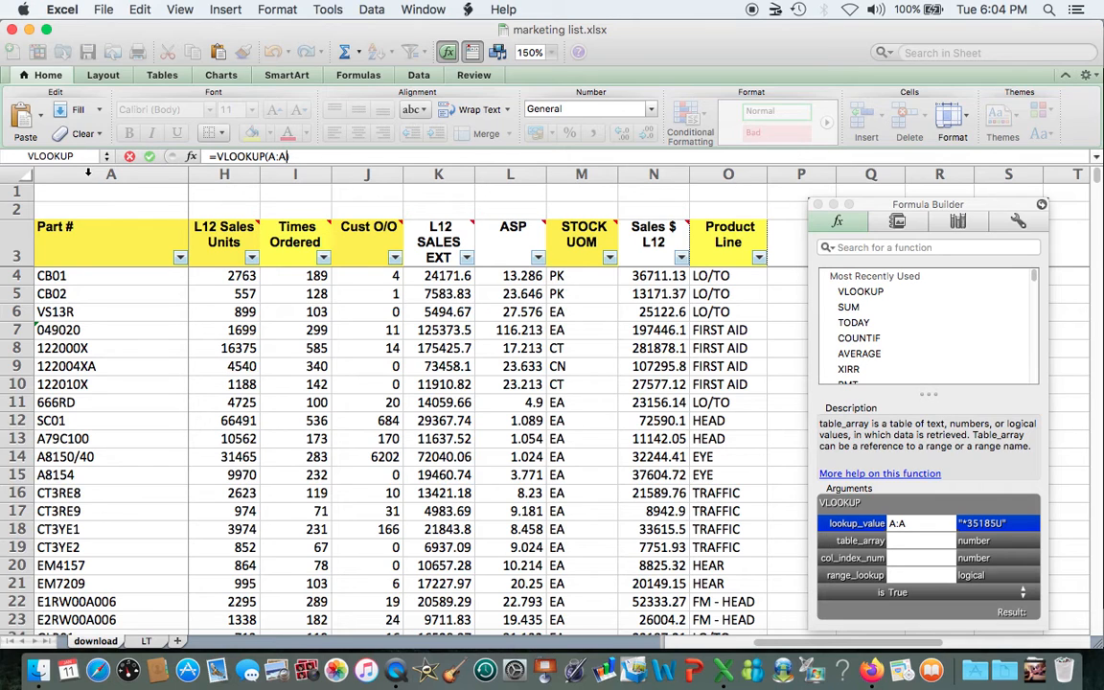
pyautogui.write(')')
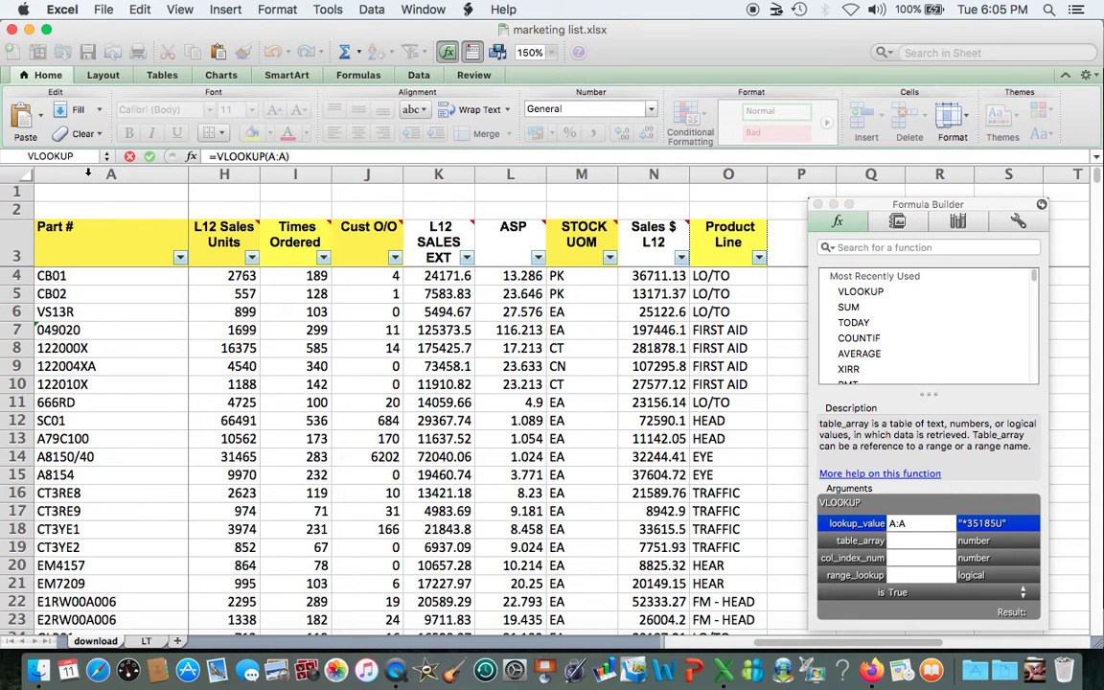
pyautogui.press('BackSpace')
pyautogui.write(')')
pyautogui.press('BackSpace')
pyautogui.write(')')
pyautogui.write(')')
pyautogui.write(')')
pyautogui.press('BackSpace')
pyautogui.click(87, 172)
pyautogui.moveTo(87, 172); pyautogui.dragTo(728, 174)
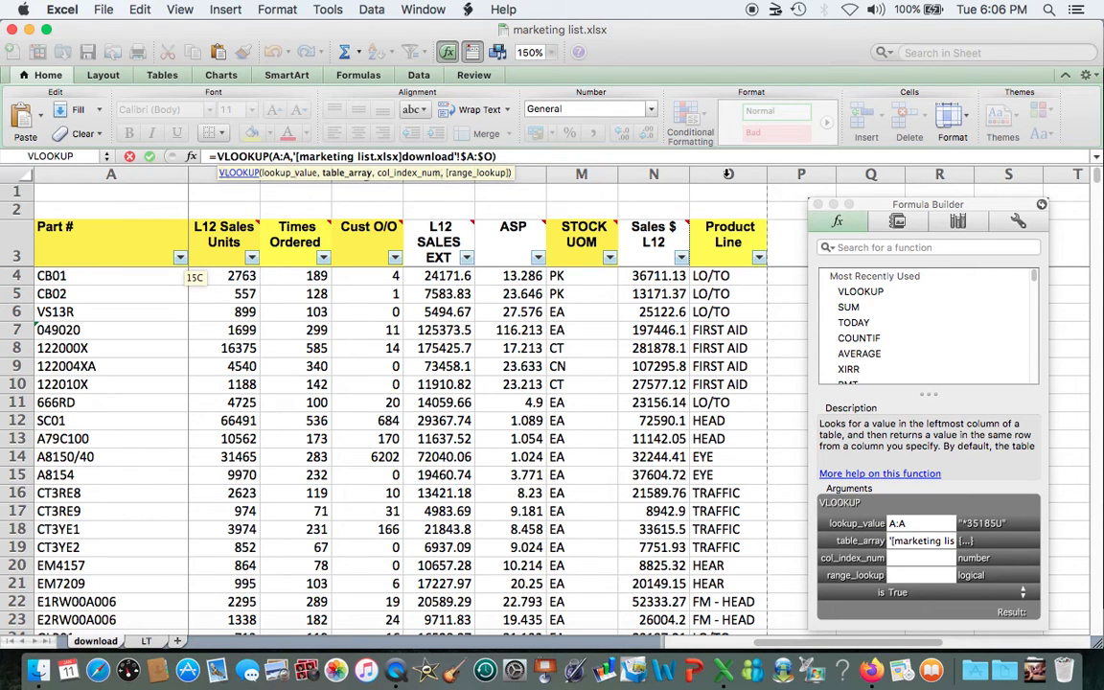
# Set the column index number to 15 and the range lookup to 0, enter the formula, and close the Formula Builder
pyautogui.click(914, 560)
pyautogui.write('15')
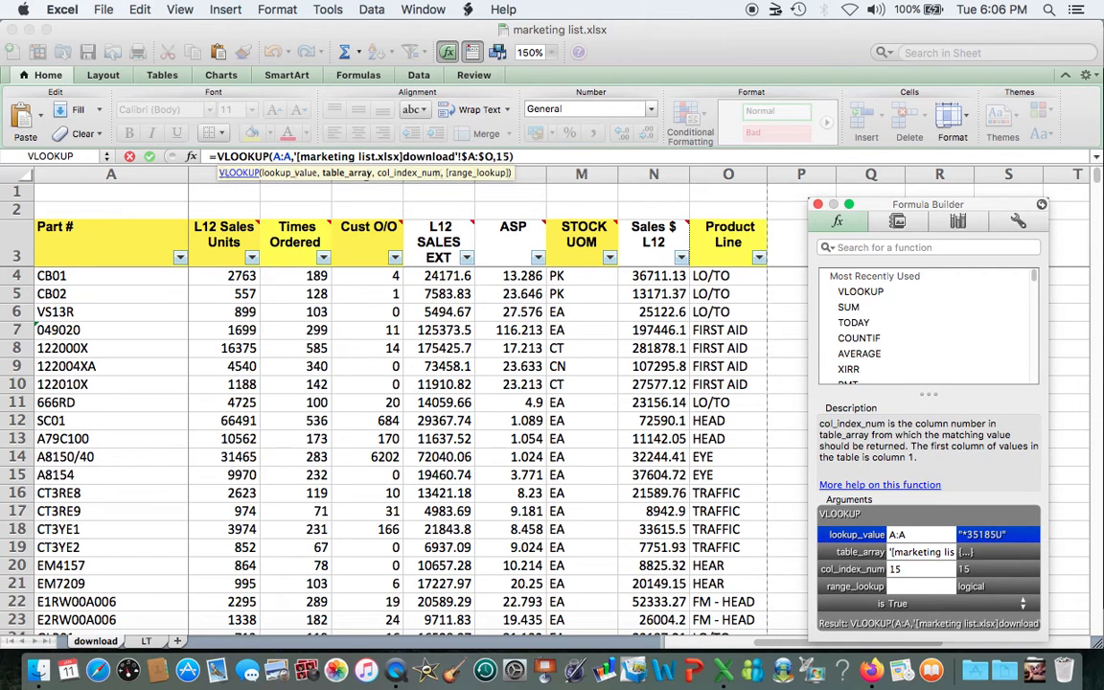
pyautogui.click(907, 586)
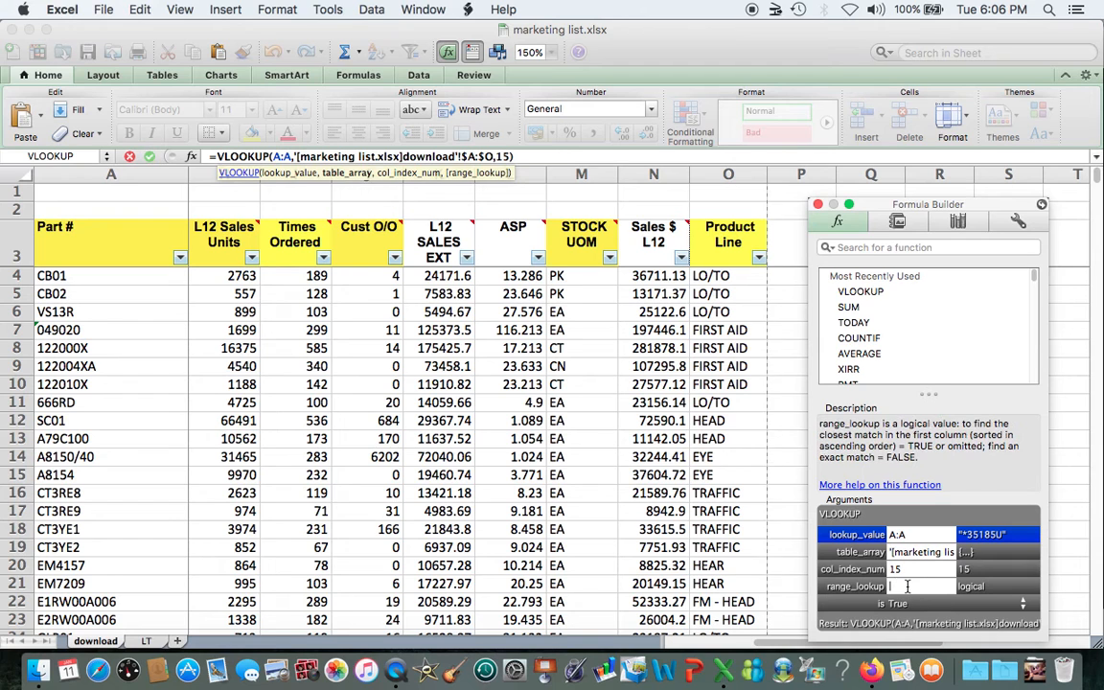
pyautogui.write('0')
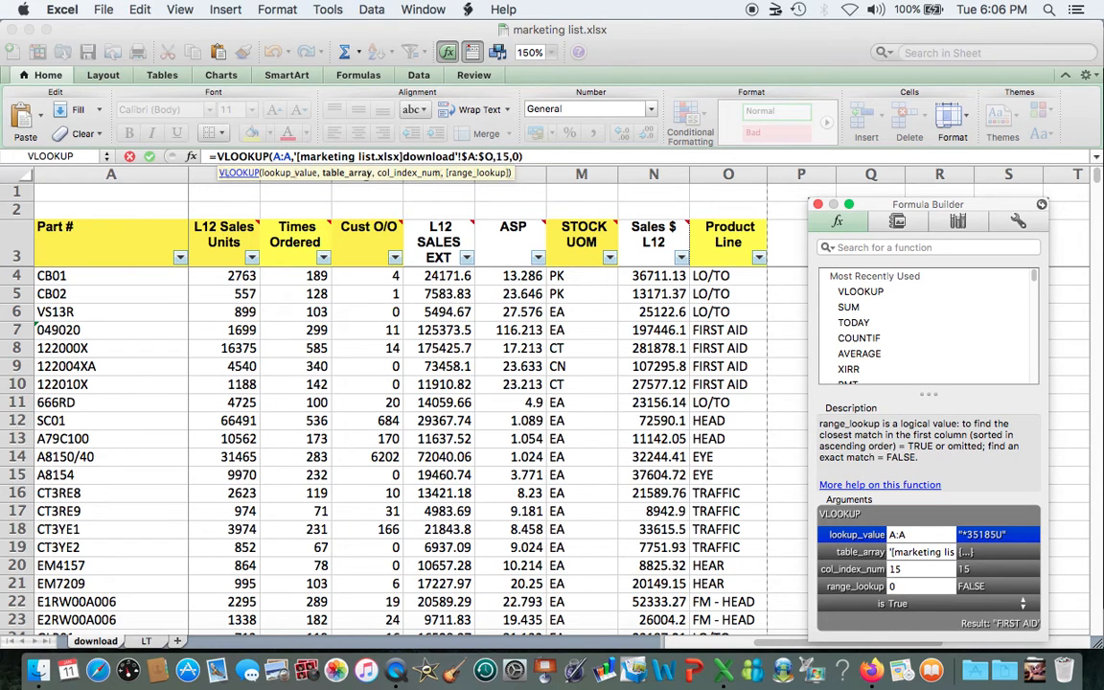
pyautogui.press('Return')
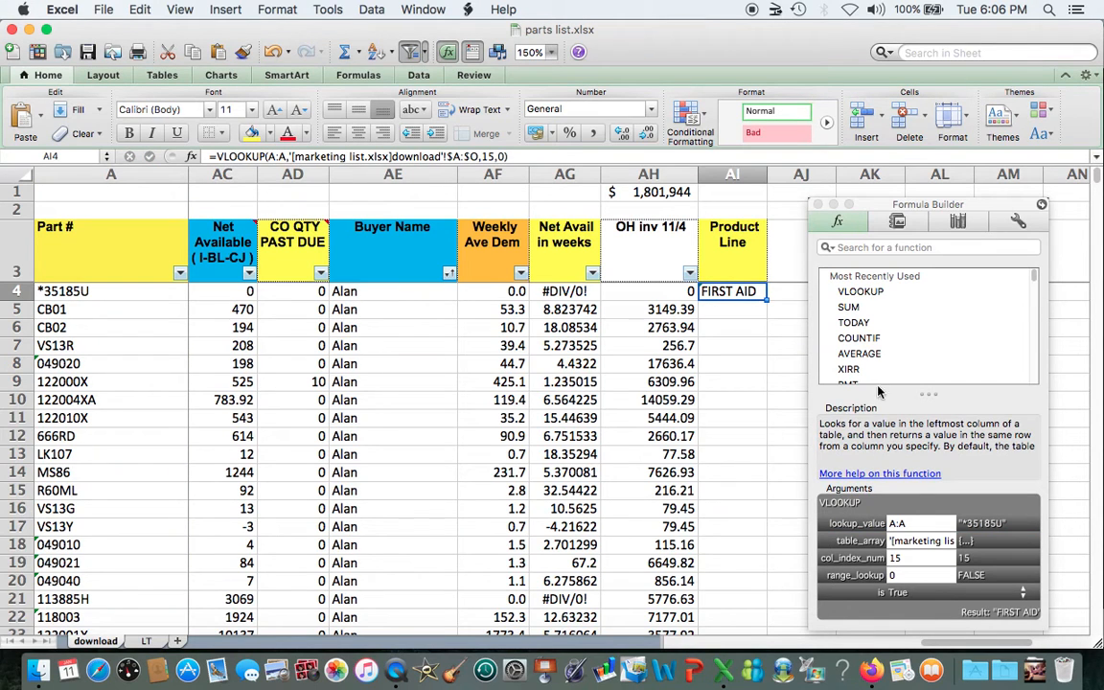
pyautogui.click(819, 205)
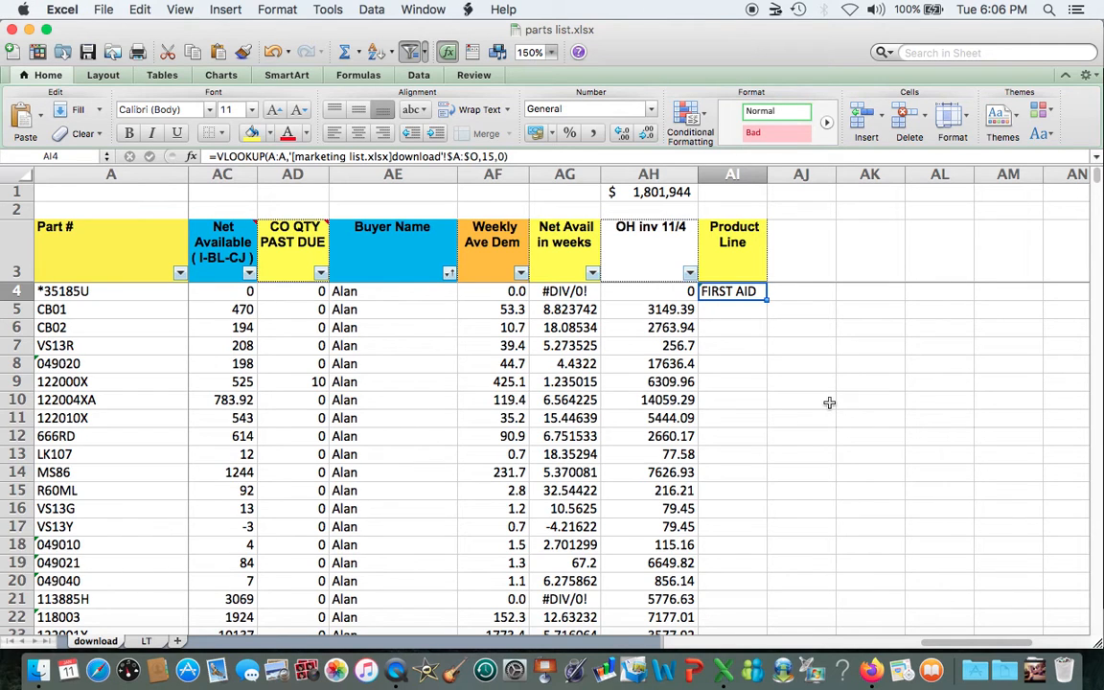
# Fill the VLOOKUP formula from AI4 down the whole Product Line column
pyautogui.doubleClick(768, 298)
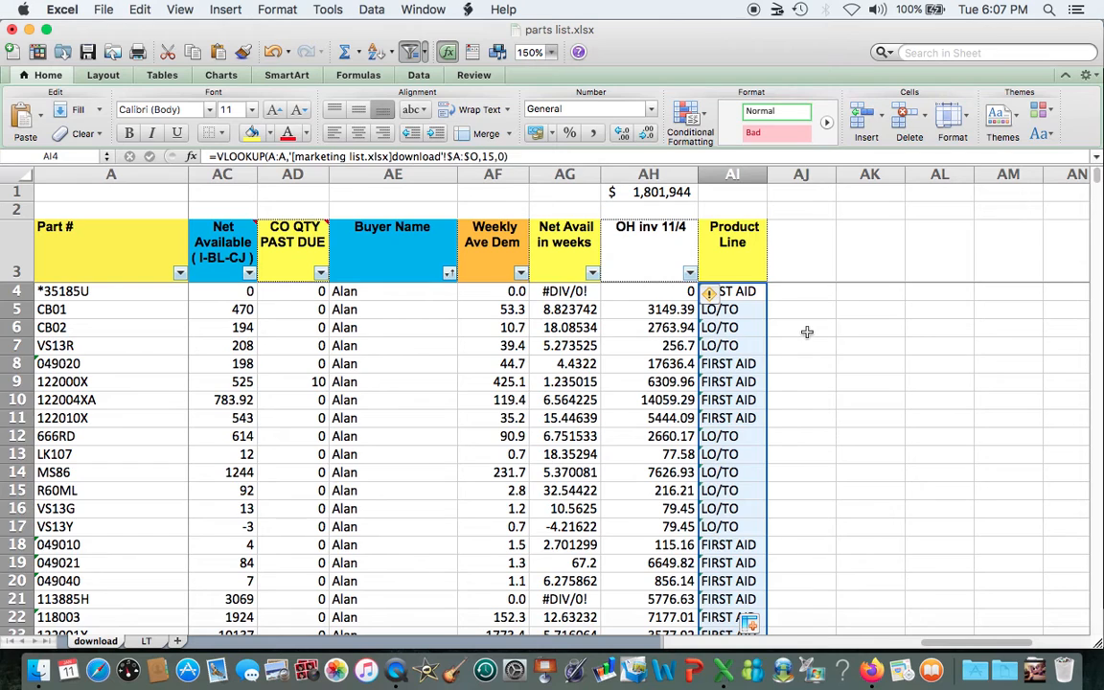
pyautogui.click(807, 331)
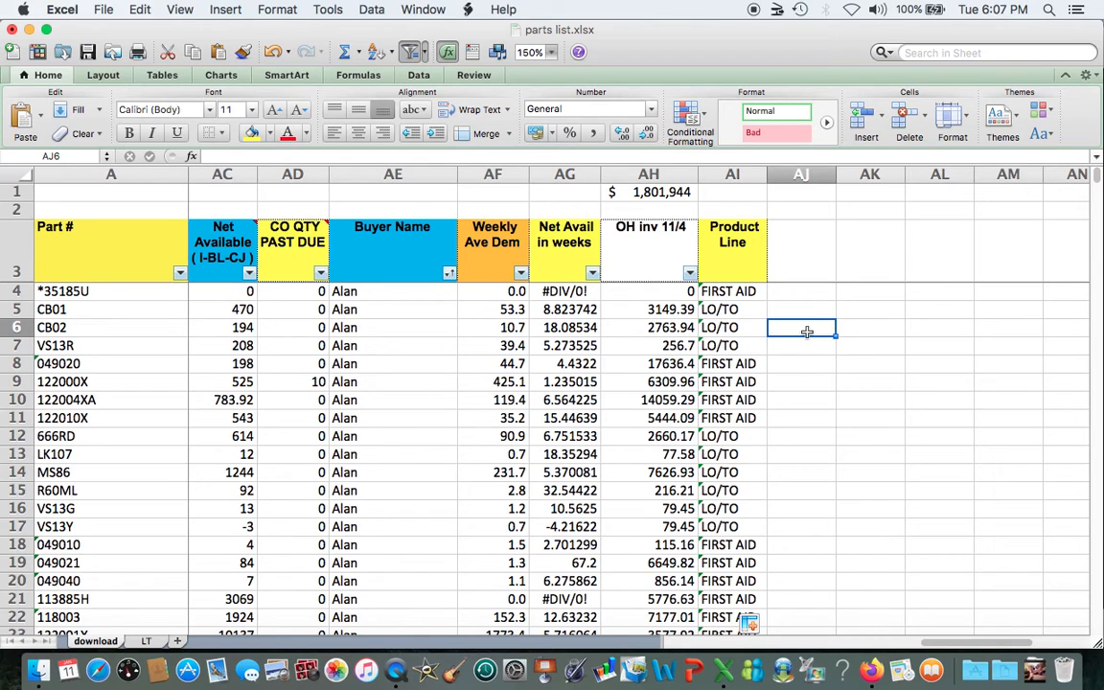
# Copy the Product Line formulas from AI4 down to AI10832 and return to the top of the column
pyautogui.click(731, 292)
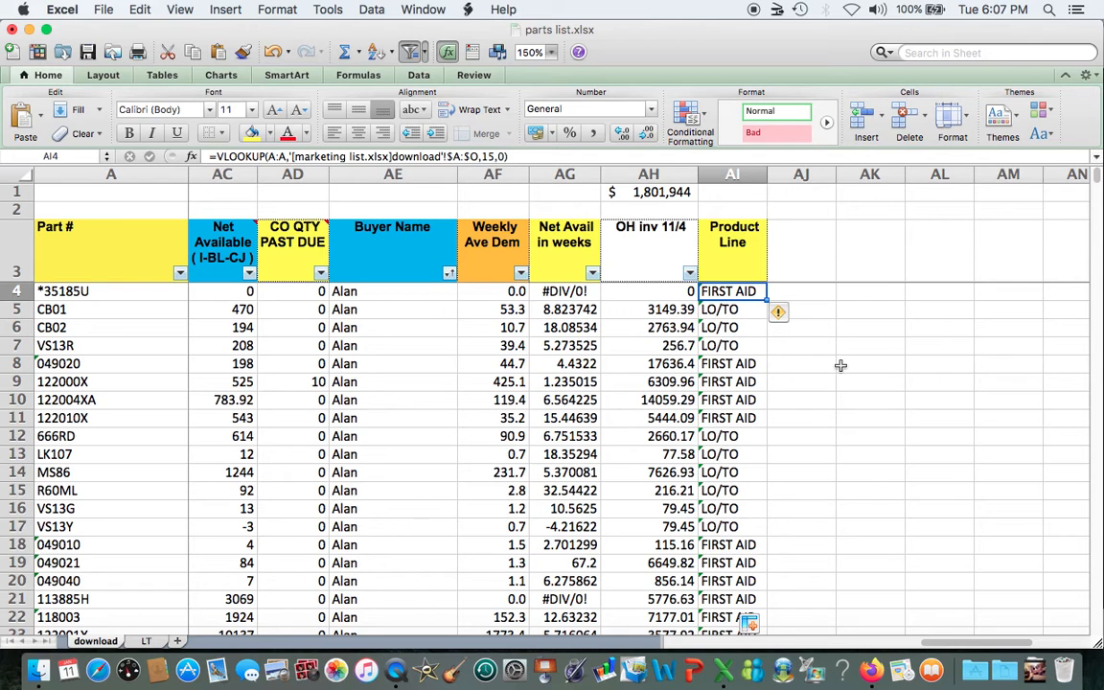
pyautogui.press('shift+super+Down')
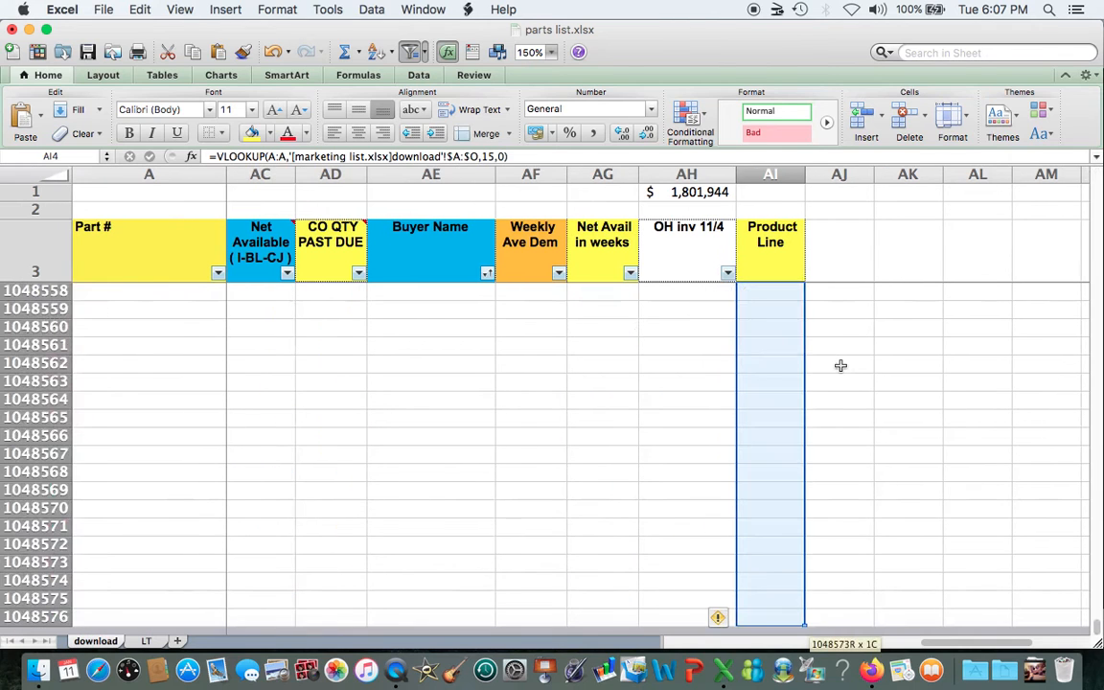
pyautogui.press('shift+super+Up')
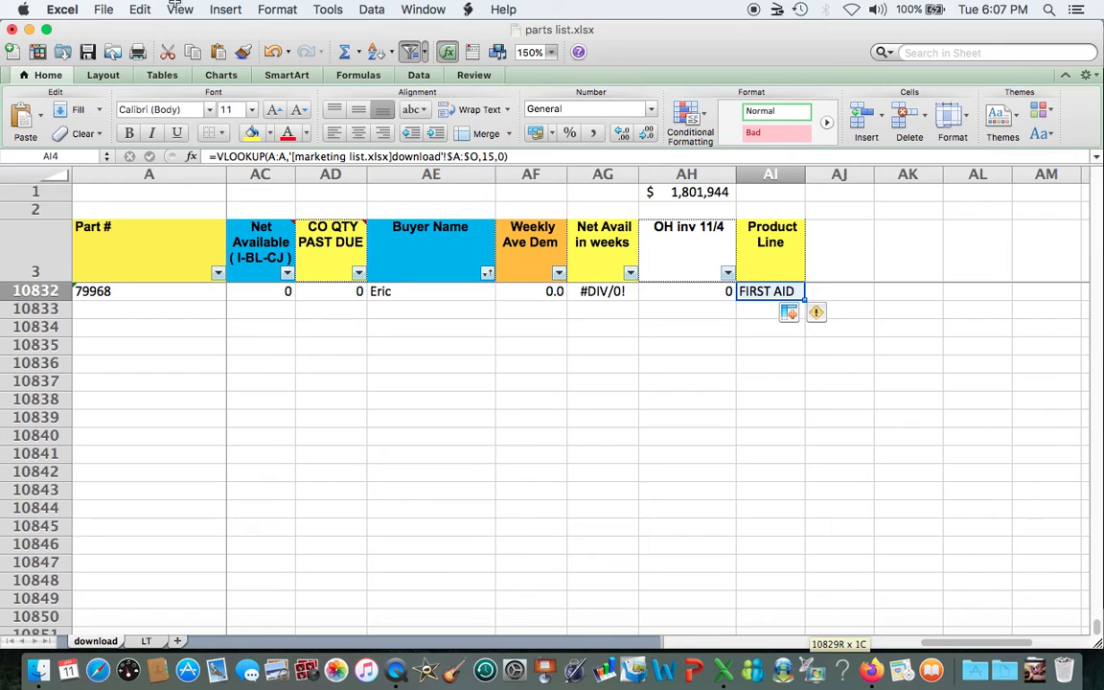
pyautogui.click(139, 9)
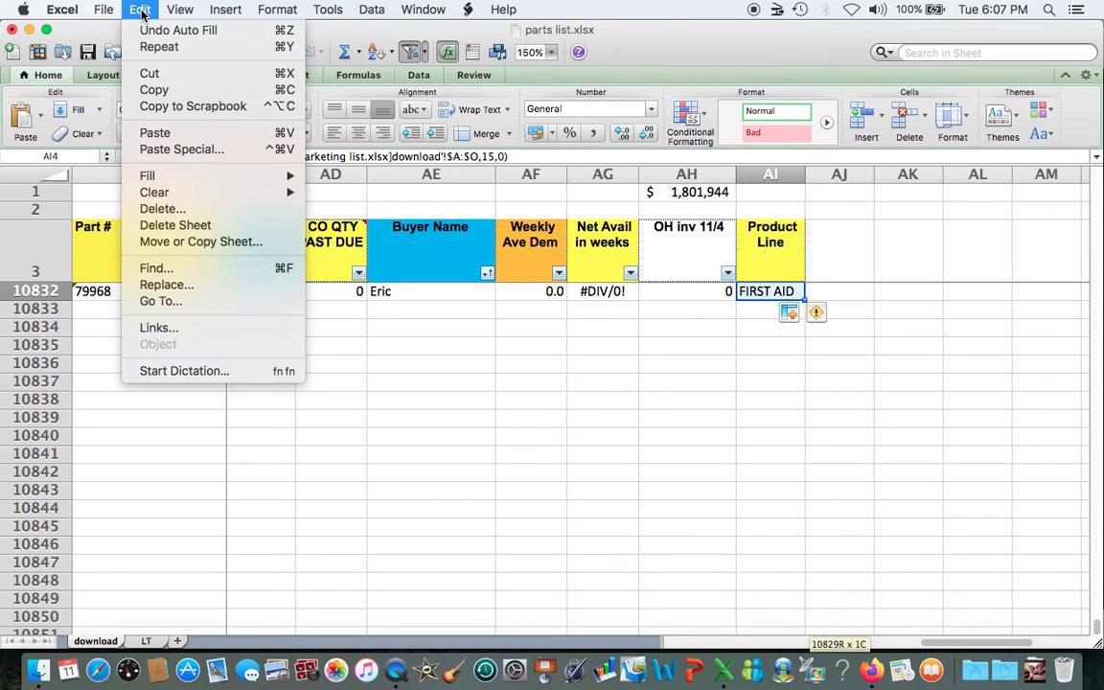
pyautogui.click(156, 91)
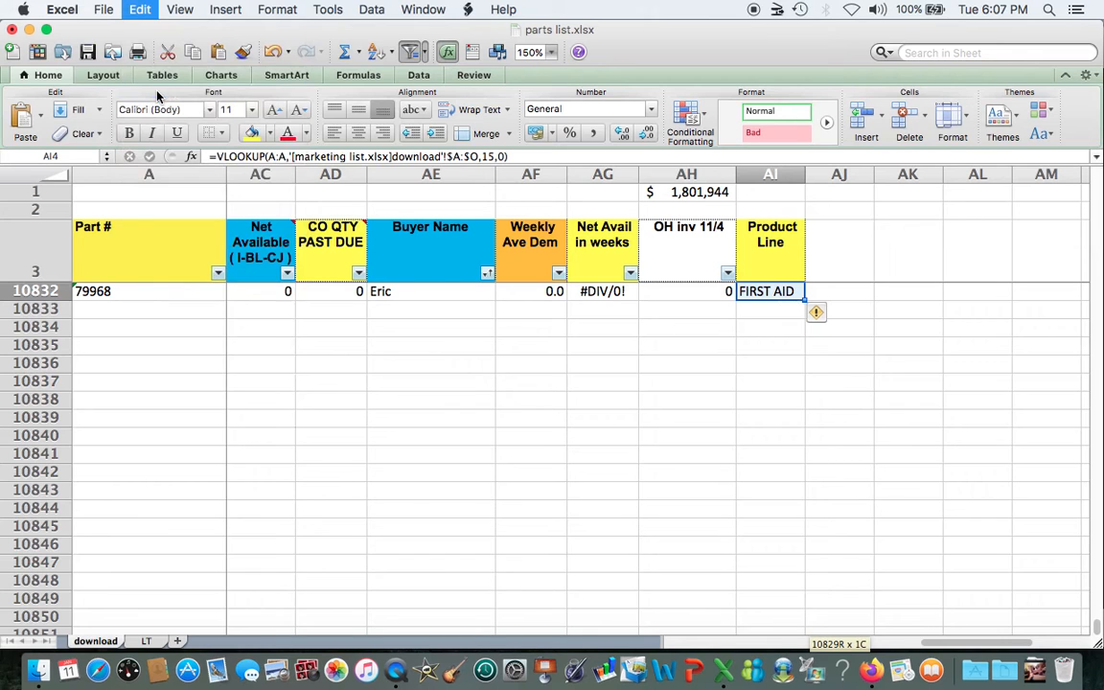
pyautogui.press('super+Up')
pyautogui.press('Down')
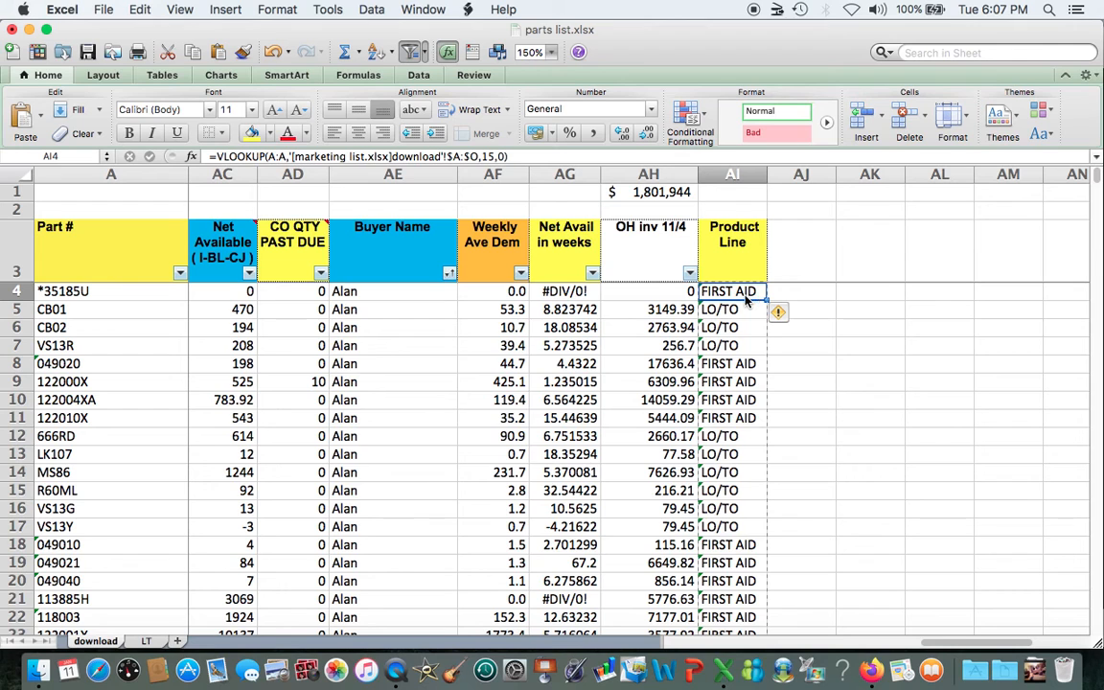
# Paste the copied Product Line formulas back over the same cells from AI4 as values only
pyautogui.click(146, 12)
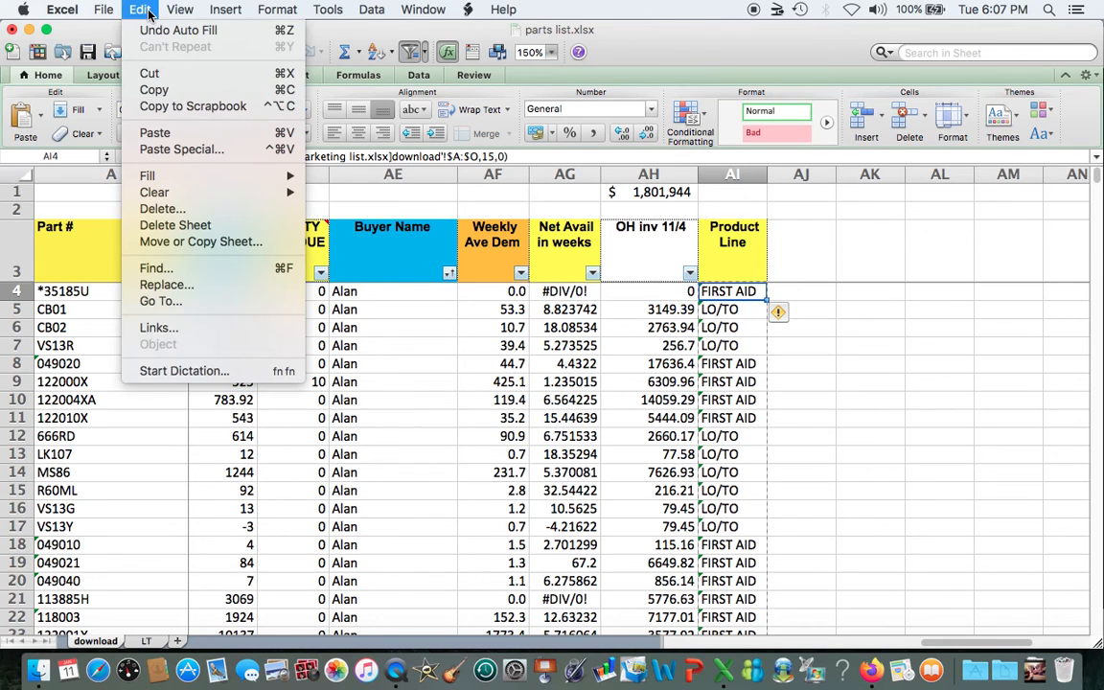
pyautogui.click(161, 149)
pyautogui.click(167, 180)
pyautogui.click(361, 398)
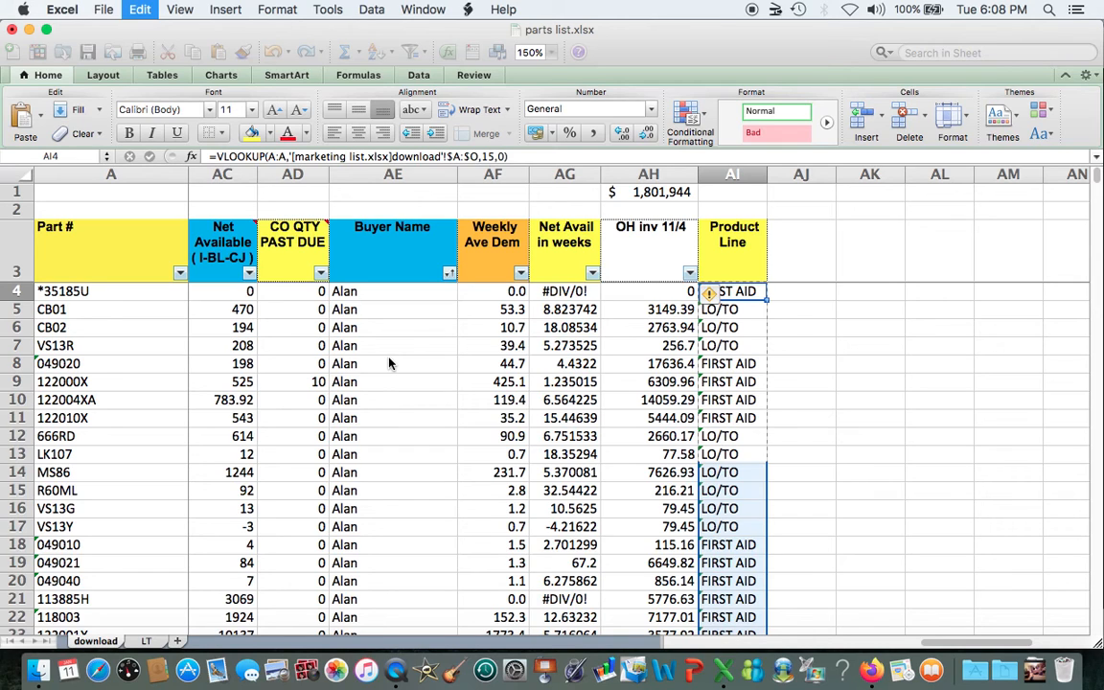
# Check cells AI4 to AI11 in the Product Line column for plain text values instead of VLOOKUP formulas
pyautogui.click(801, 291)
pyautogui.press('Left')
pyautogui.press('Down')
pyautogui.press('Up')
pyautogui.press('Down')
pyautogui.press('Down')
pyautogui.press('Down')
pyautogui.press('Down')
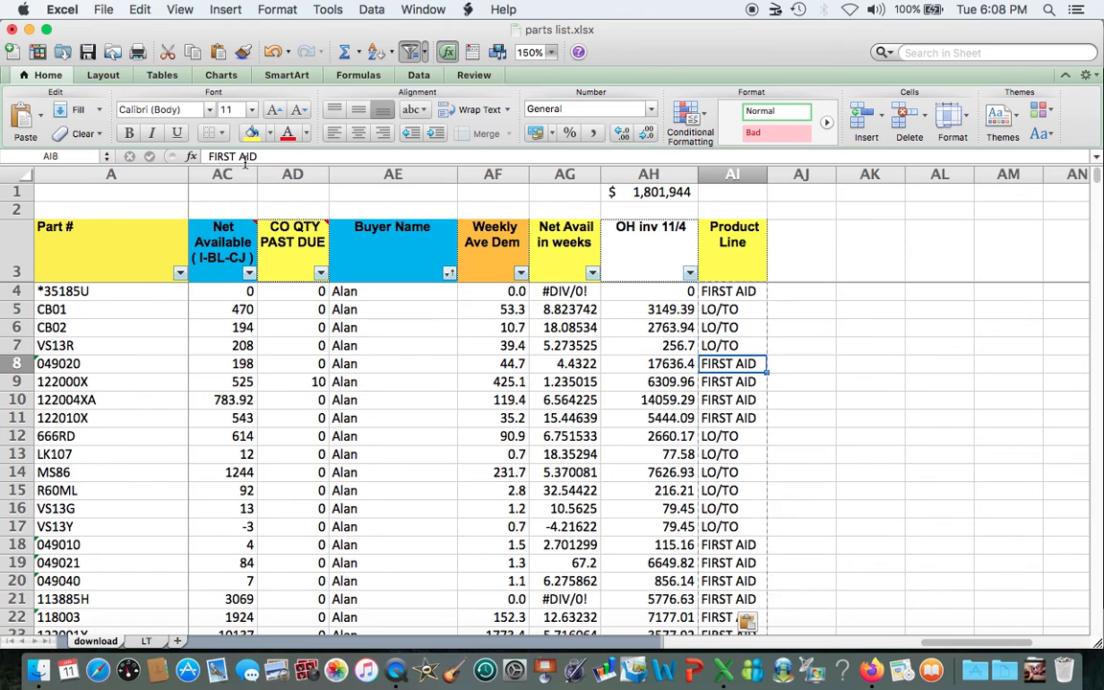
pyautogui.press('Down')
pyautogui.press('Down')
pyautogui.press('Down')
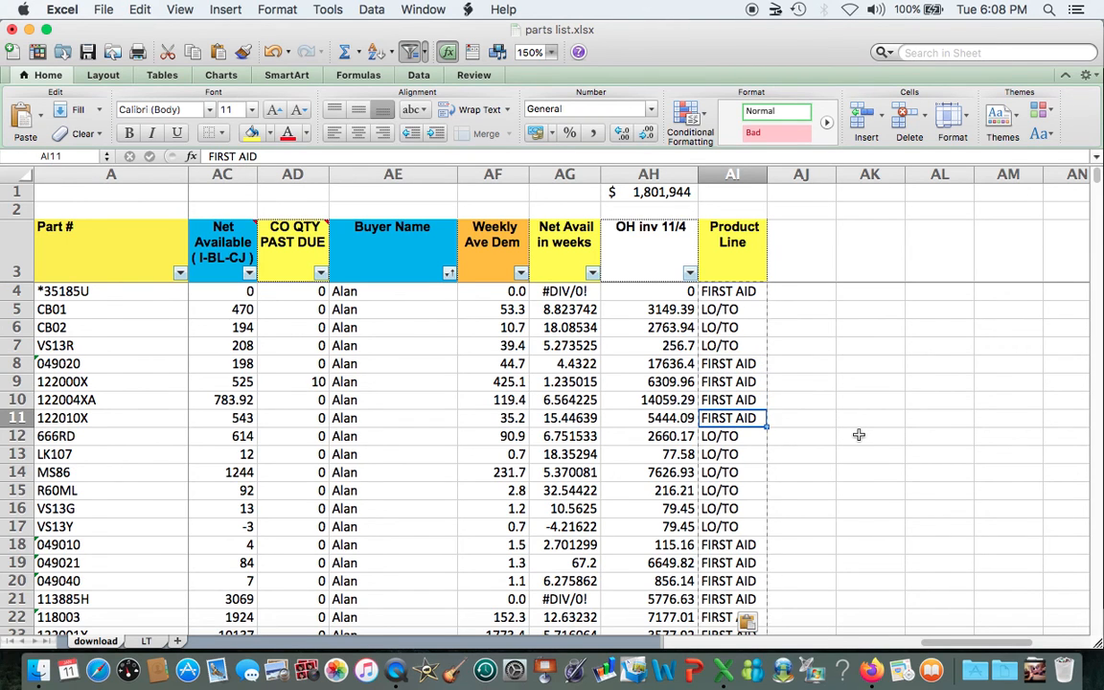
# Inspect the cell contents at the end of the Product Line column, down to AI10832
pyautogui.press('super+shift+Down')
pyautogui.click(763, 493)
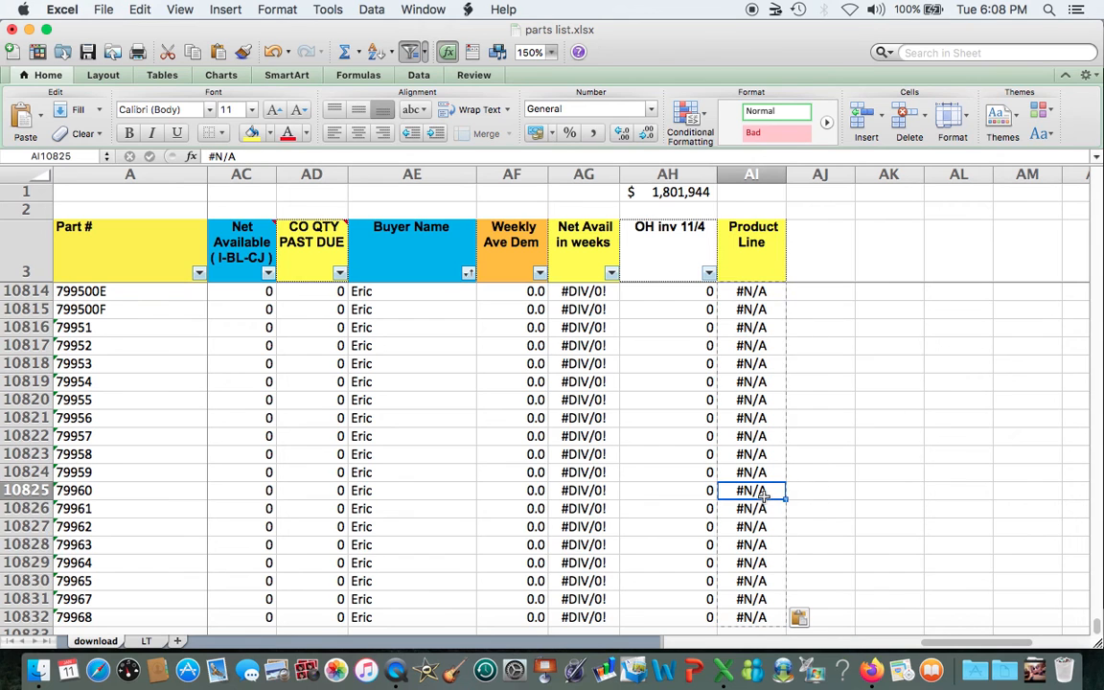
pyautogui.press('Down')
pyautogui.press('Down')
pyautogui.press('Down')
pyautogui.press('Down')
pyautogui.press('Down')
pyautogui.press('Down')
pyautogui.press('Down')
pyautogui.press('Down')
pyautogui.press('Down')
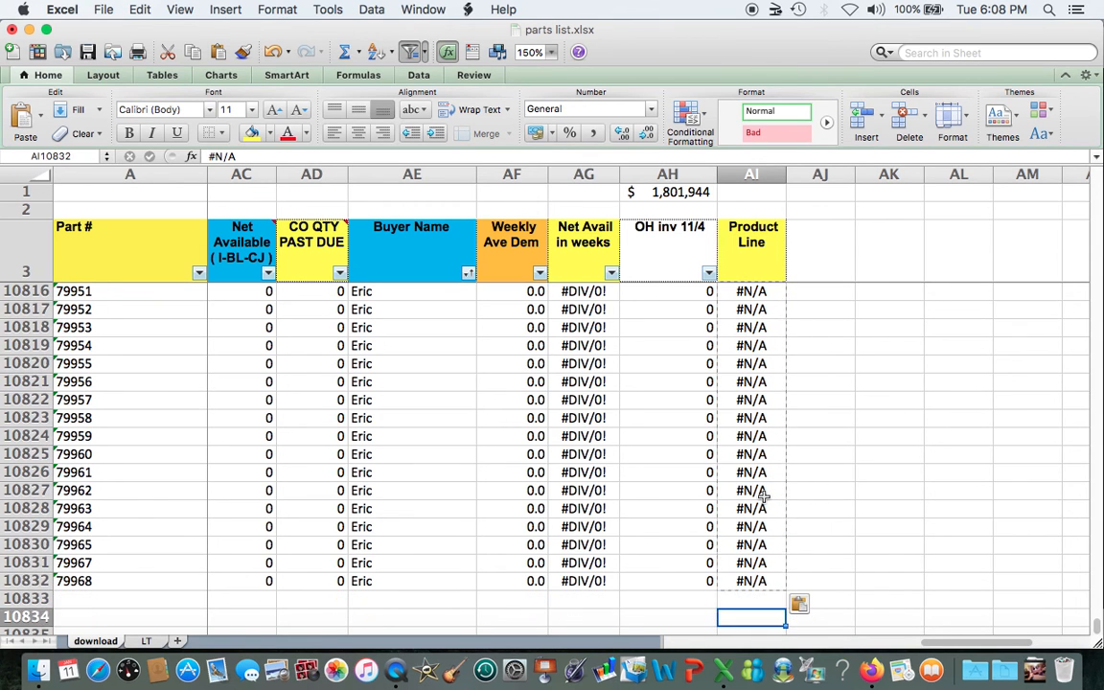
pyautogui.press('Up')
pyautogui.press('Up')
pyautogui.press('Up')
pyautogui.press('Down')
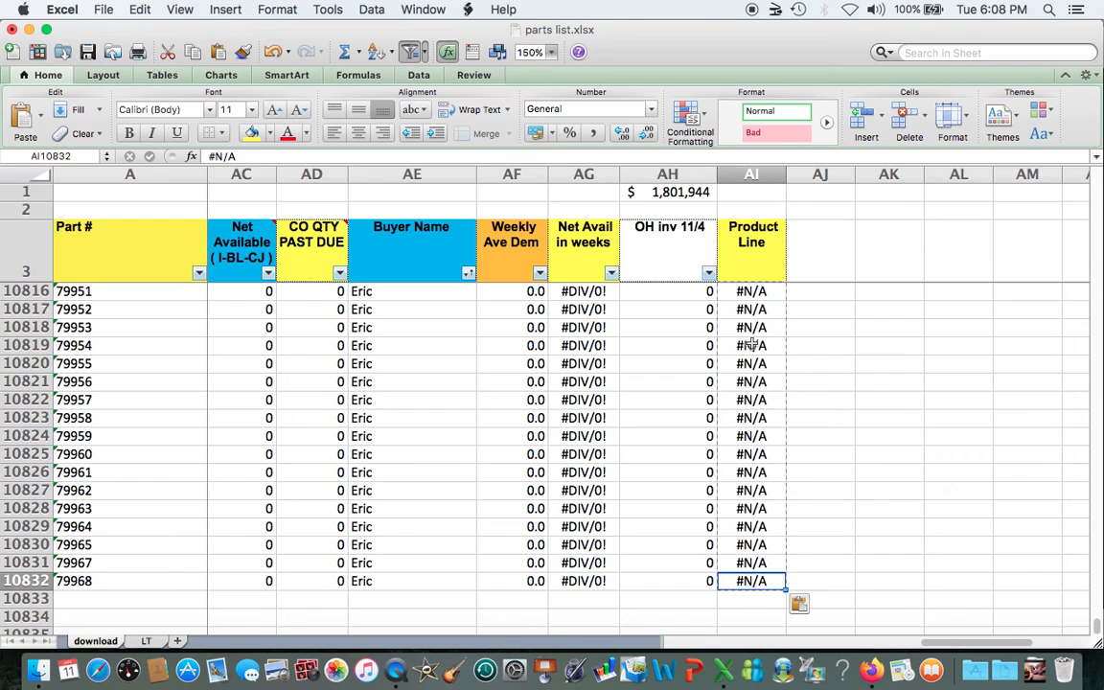
# Return to the Product Line header and recheck the contents of the first cells below it
pyautogui.click(761, 270)
pyautogui.press('Down')
pyautogui.press('Down')
pyautogui.press('Down')
pyautogui.press('Down')
pyautogui.press('Down')
pyautogui.press('Down')
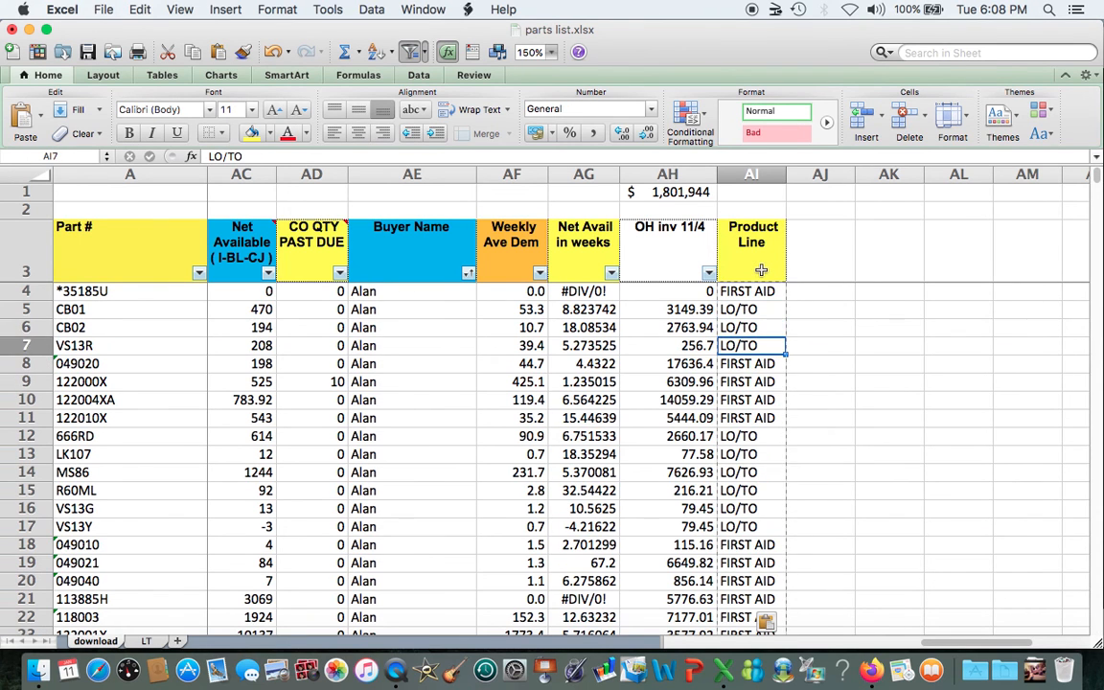
# Review the Product Line values for the parts down to about row 324 and return to the top of the column
pyautogui.scroll(-15, 776, 316)
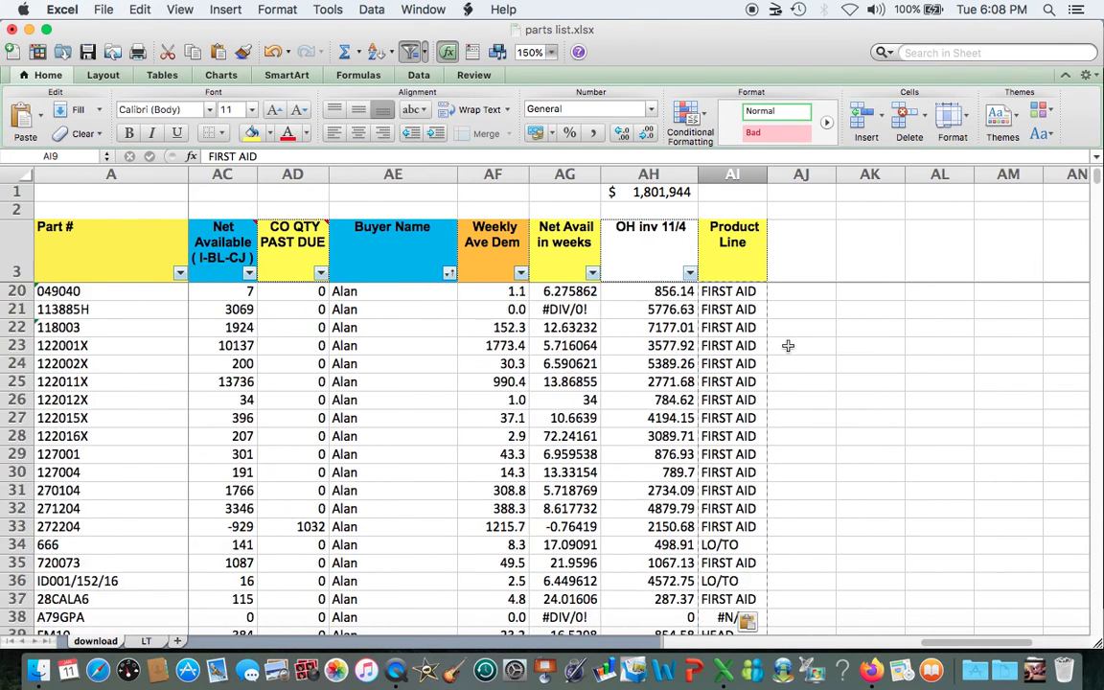
pyautogui.scroll(-20, 787, 345)
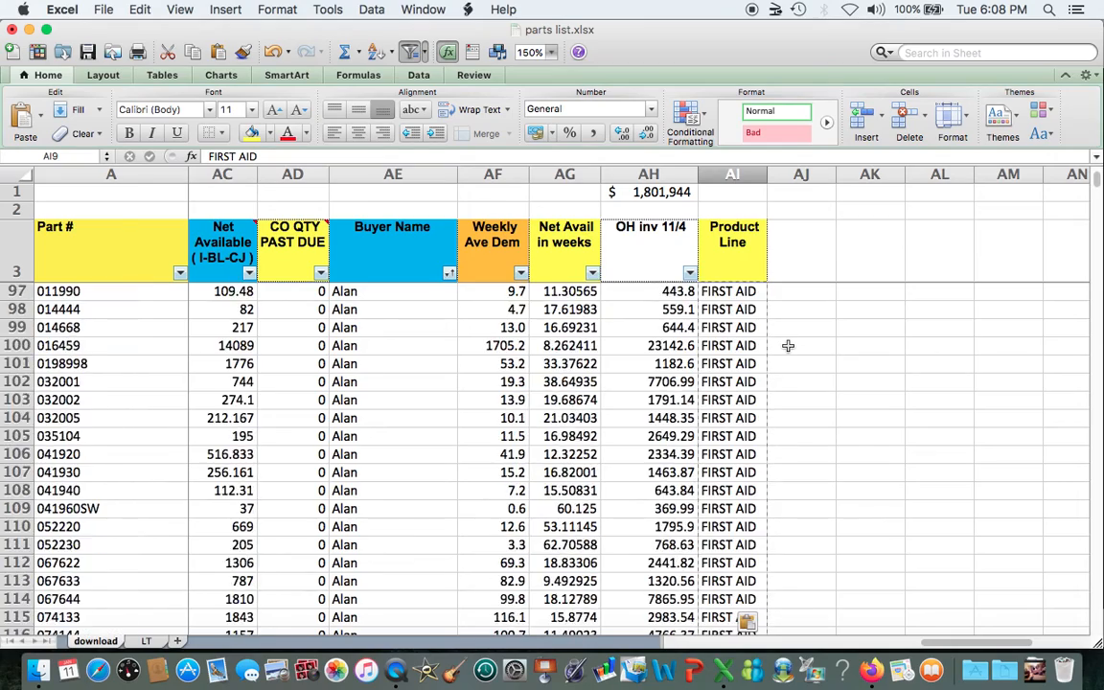
pyautogui.scroll(-20, 787, 344)
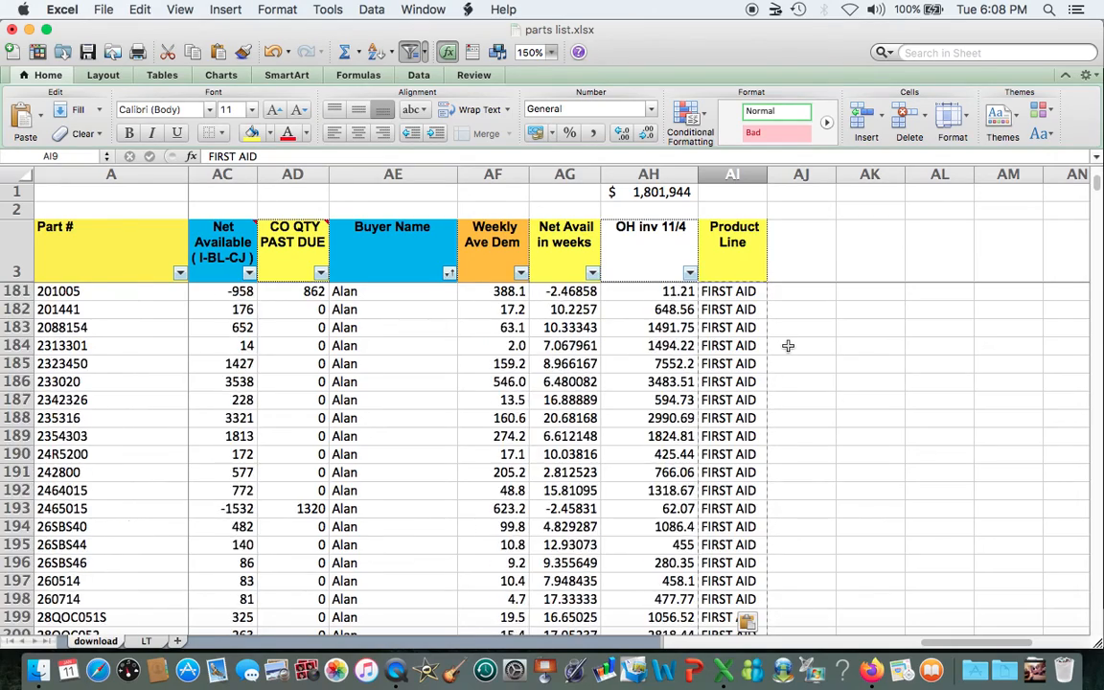
pyautogui.scroll(3, 788, 345)
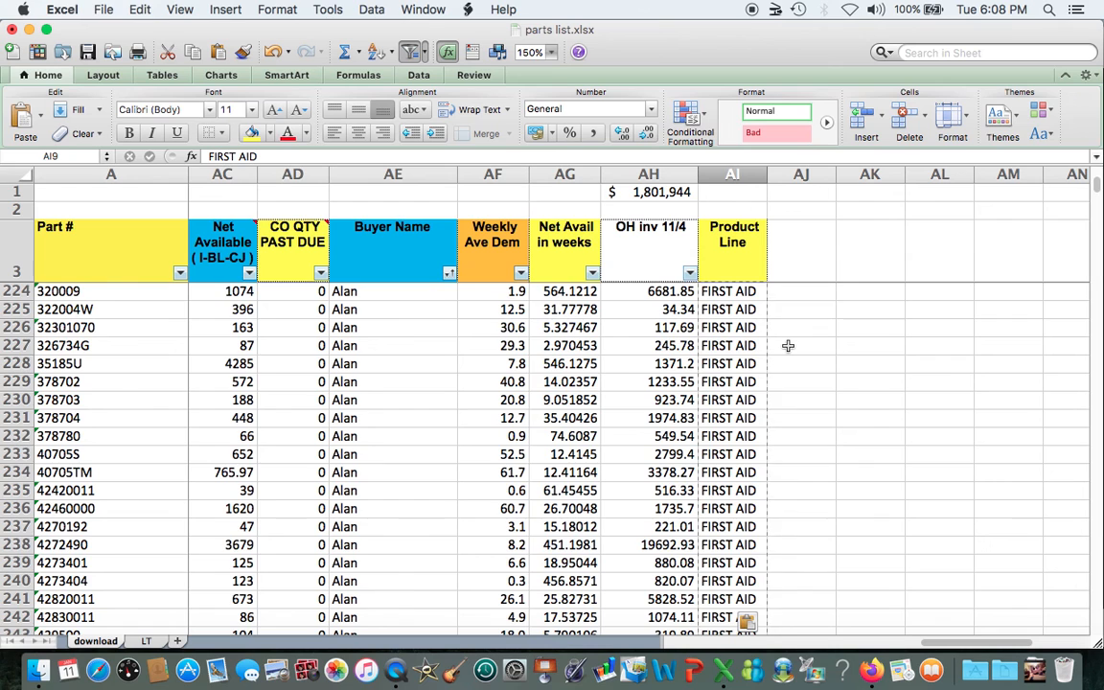
pyautogui.scroll(-20, 787, 344)
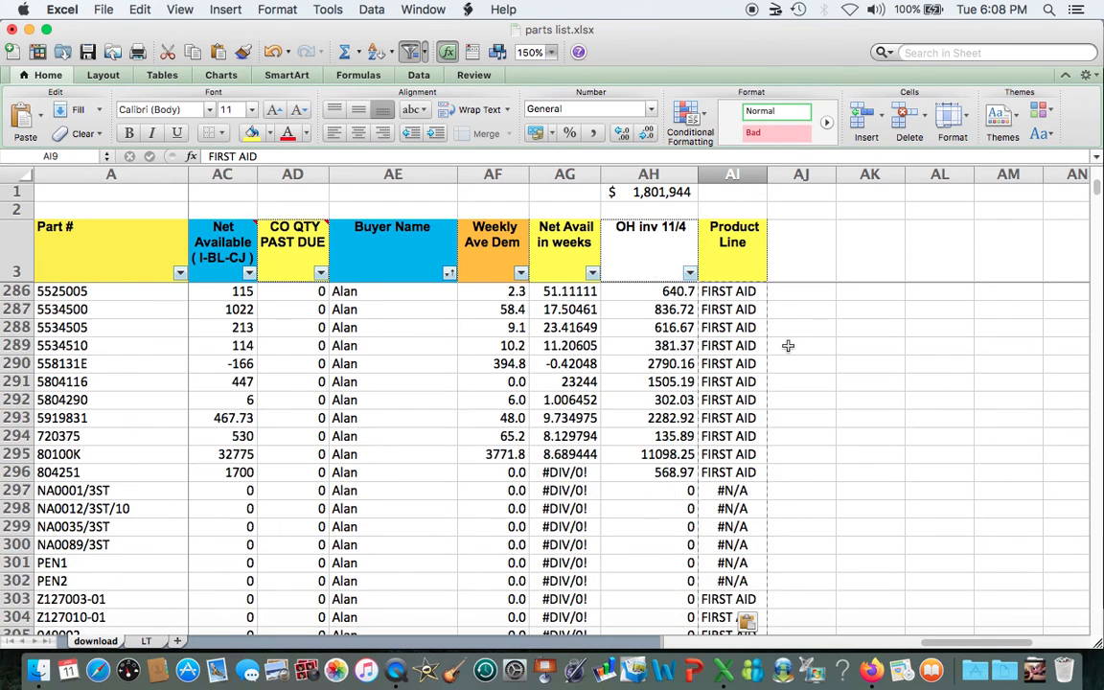
pyautogui.scroll(-4, 788, 345)
pyautogui.scroll(1, 788, 345)
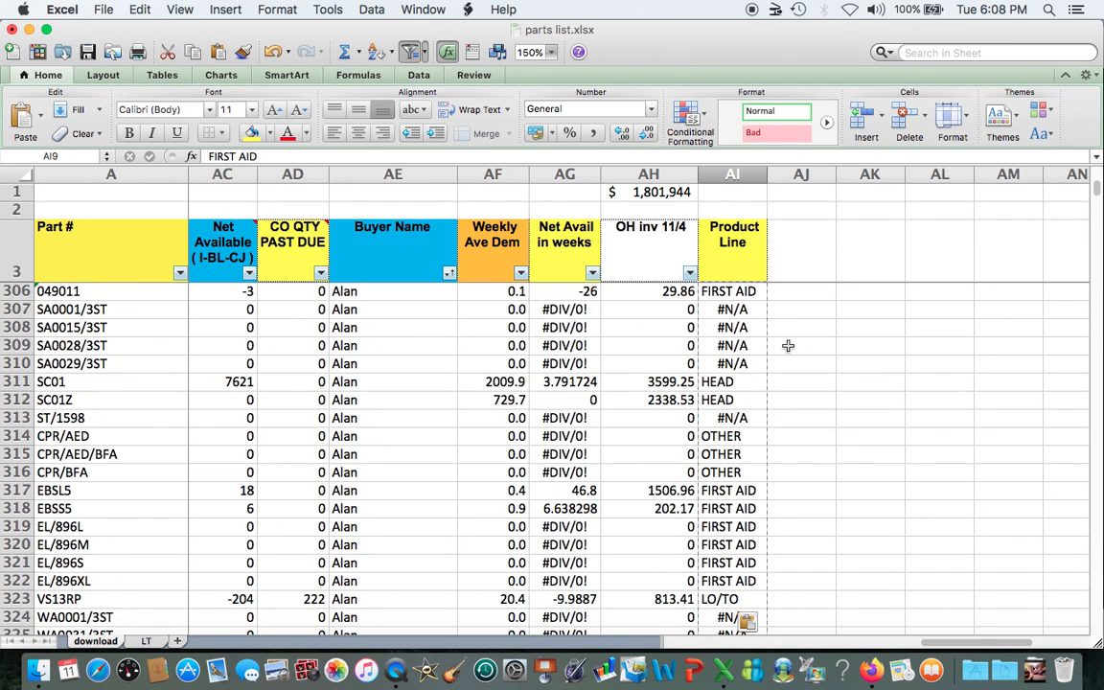
pyautogui.scroll(1, 787, 345)
pyautogui.click(732, 253)
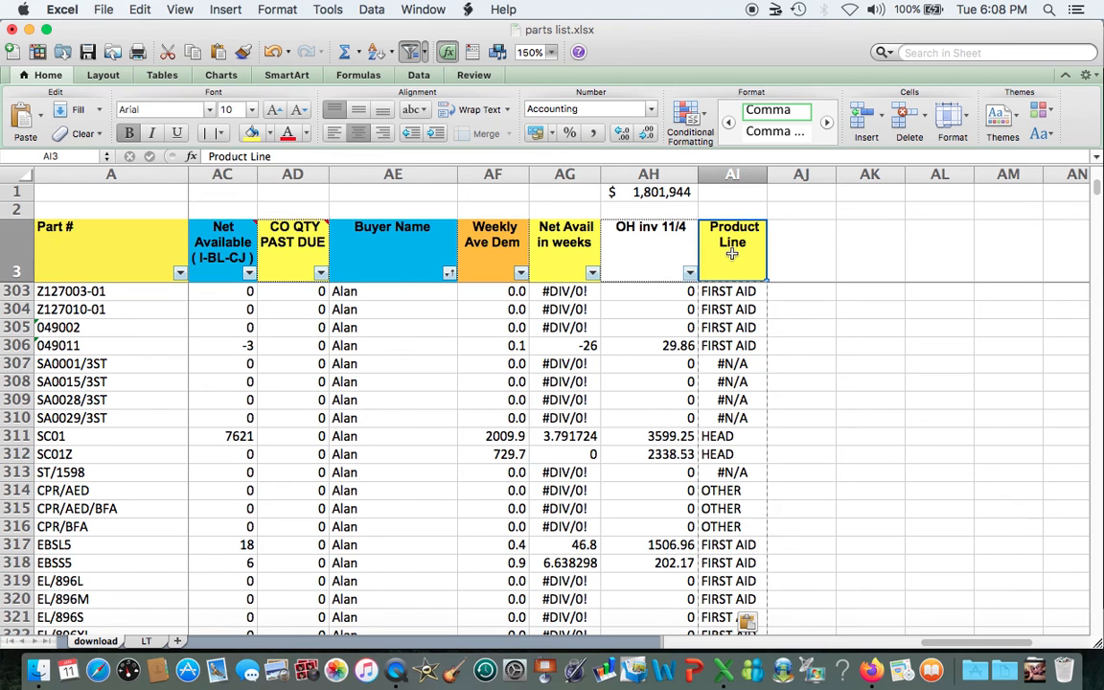
pyautogui.press('Down')
pyautogui.press('Down')
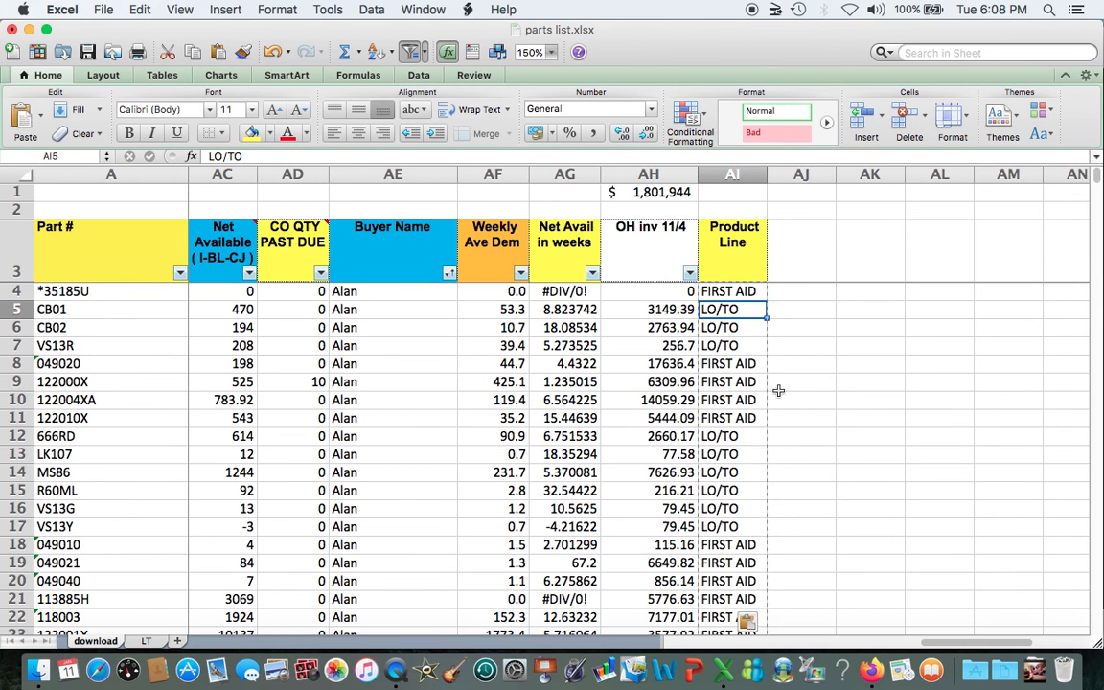